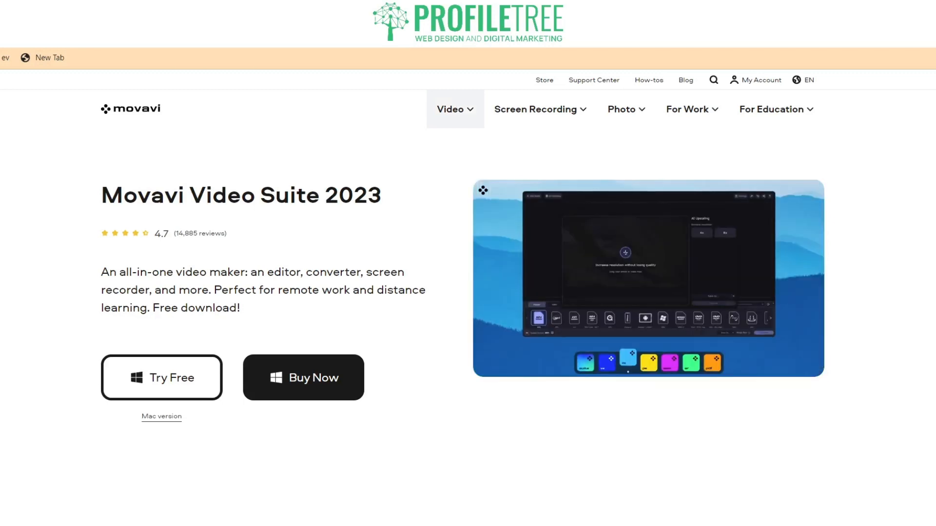
Browse the video, screen recording and photo product listings on the Movavi website
left_click(455, 109)
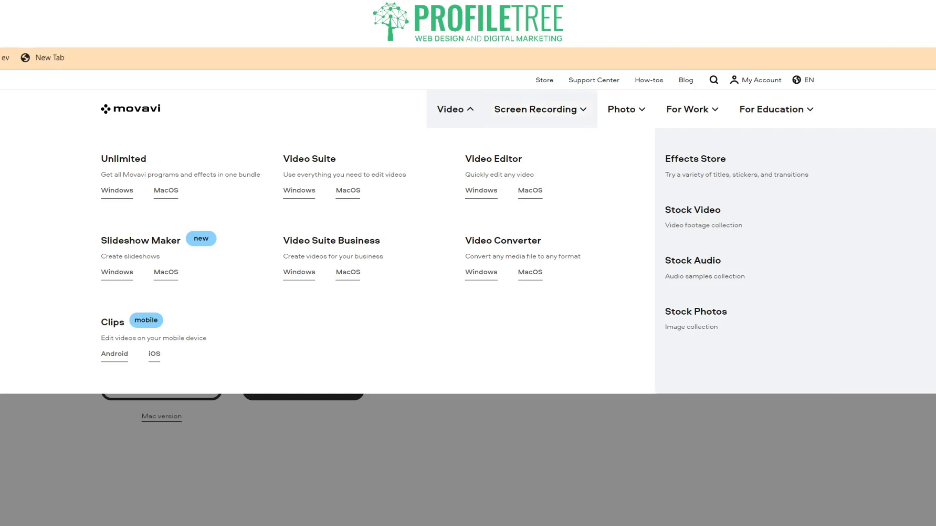
left_click(540, 110)
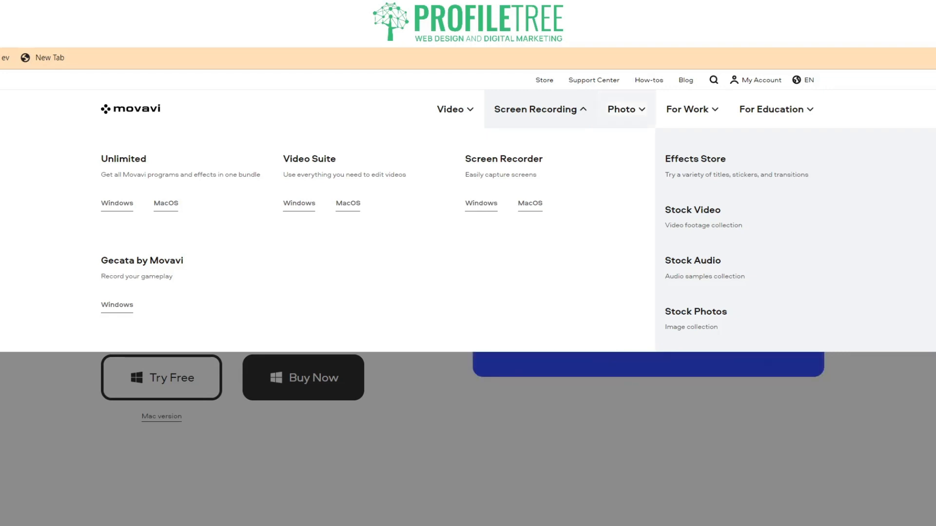
left_click(626, 109)
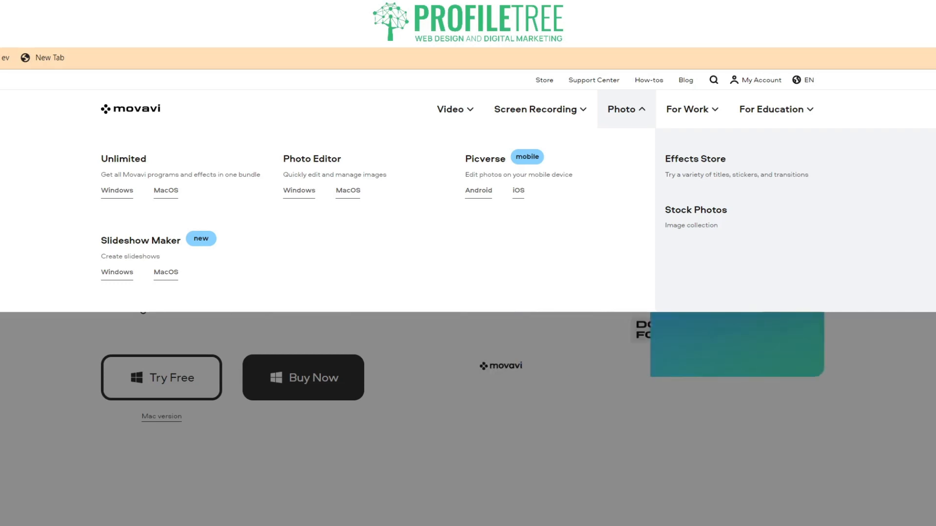
left_click_drag(99, 238, 182, 273)
left_click(224, 274)
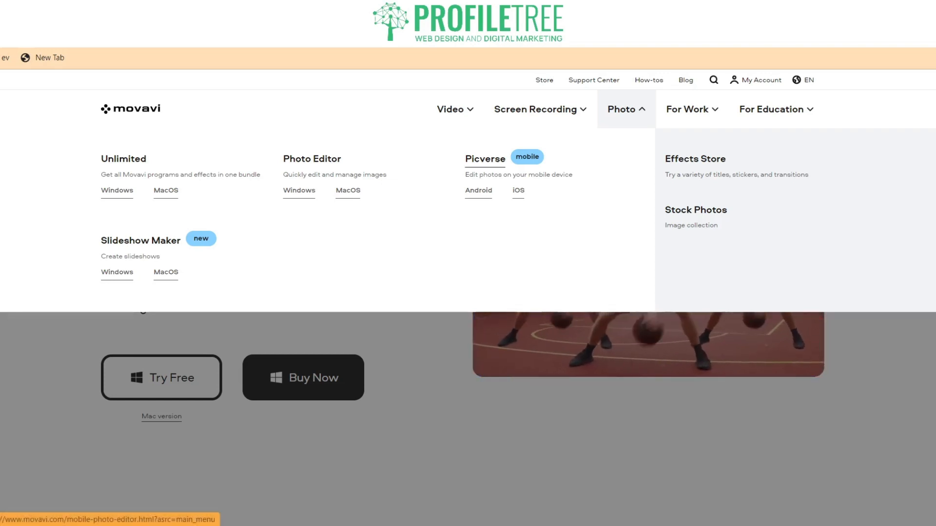
left_click(540, 109)
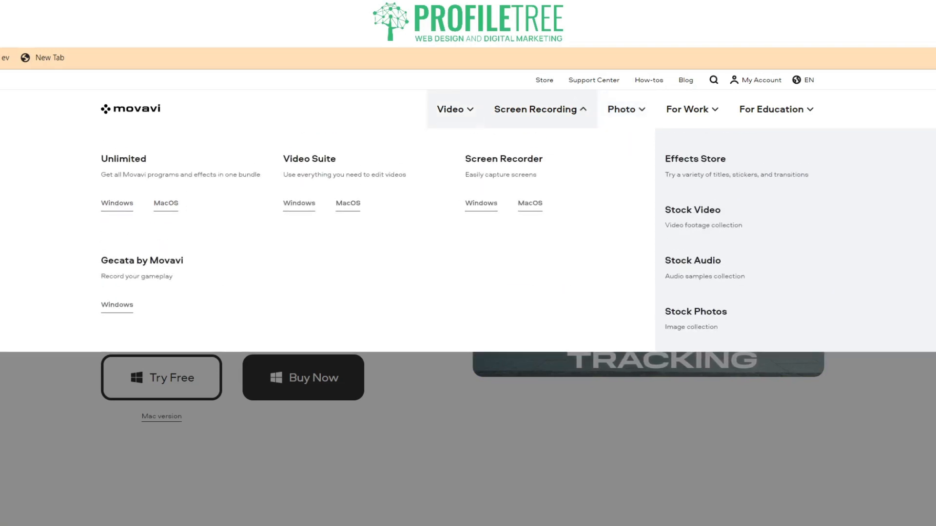
left_click(455, 109)
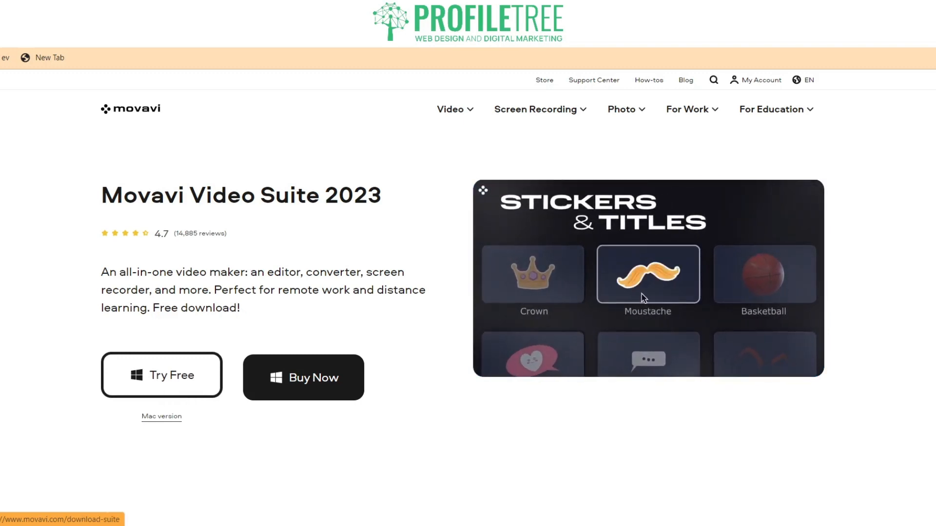
Get the free Windows trial of Movavi Video Suite 2023 and create a new video editing project in it
left_click(162, 375)
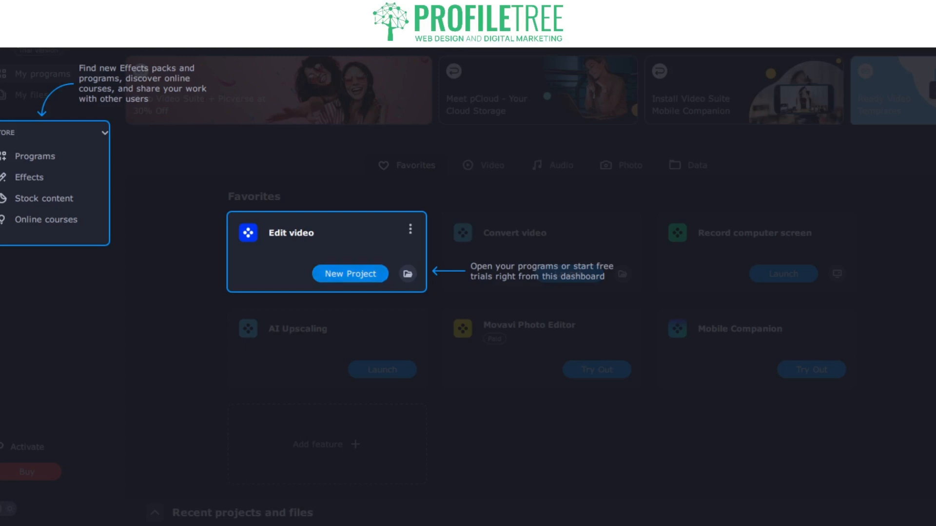
left_click(350, 274)
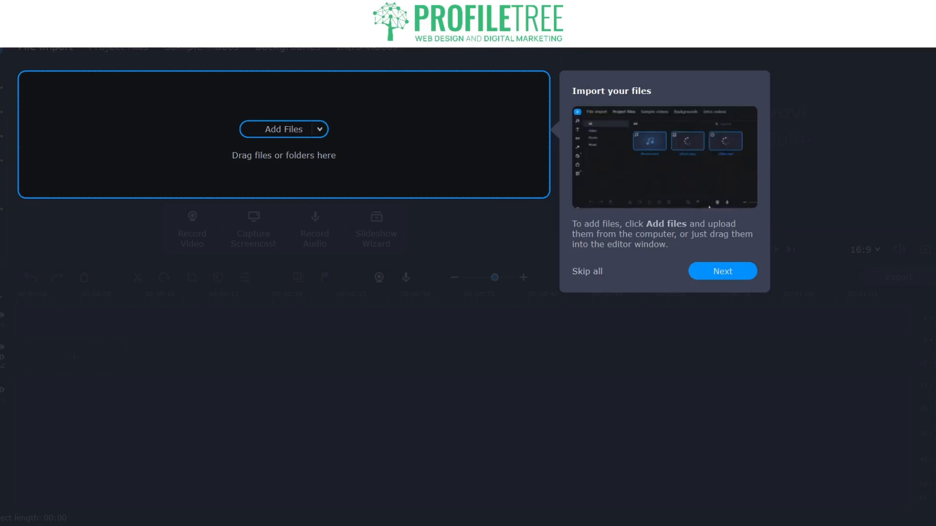
Go through all the introductory tips on importing, the timeline, the editing tools and exporting, and close them
left_click(722, 271)
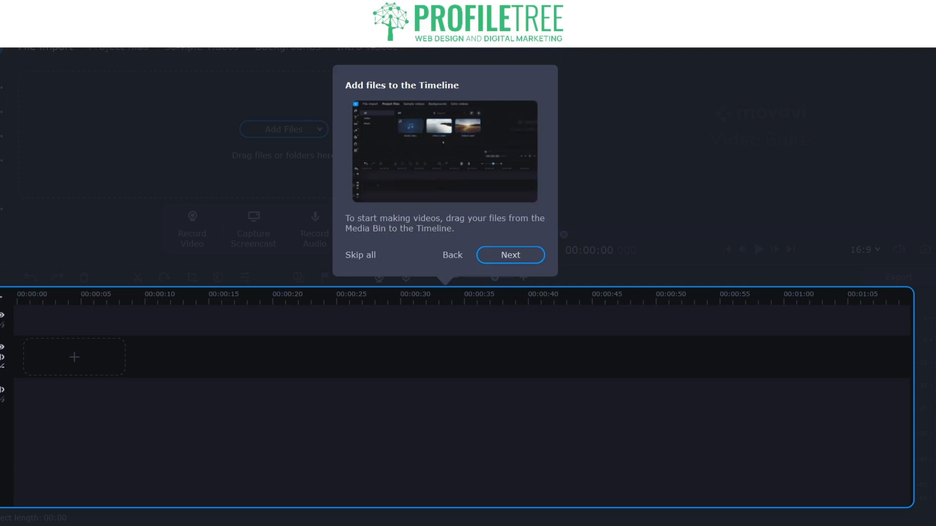
left_click(510, 255)
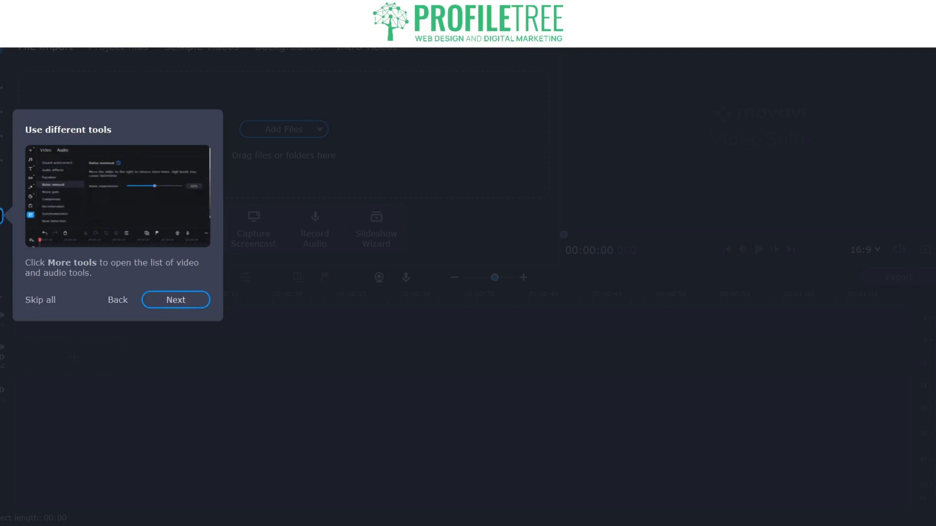
left_click(175, 300)
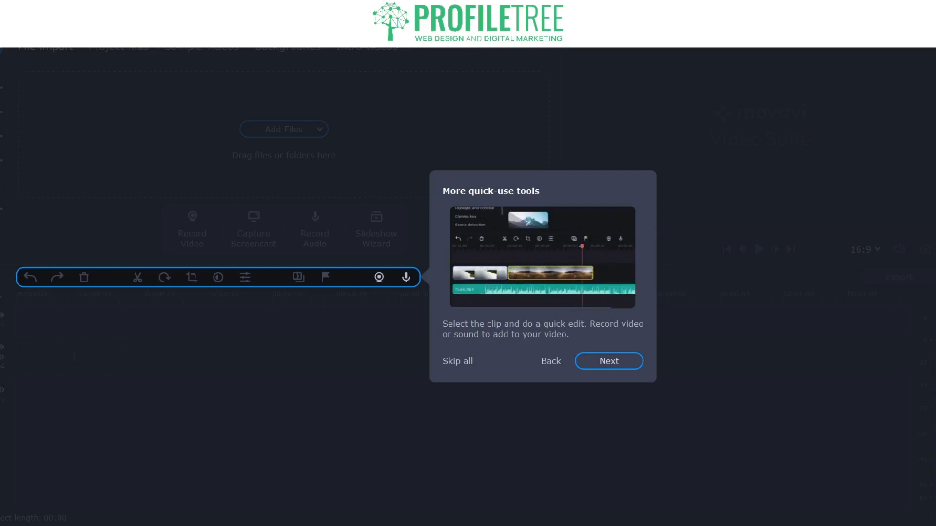
left_click(609, 361)
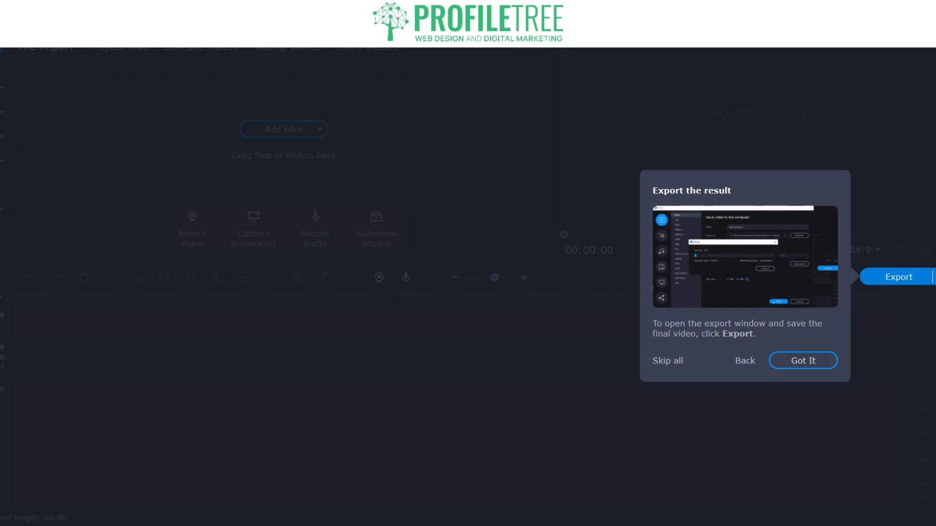
left_click(803, 360)
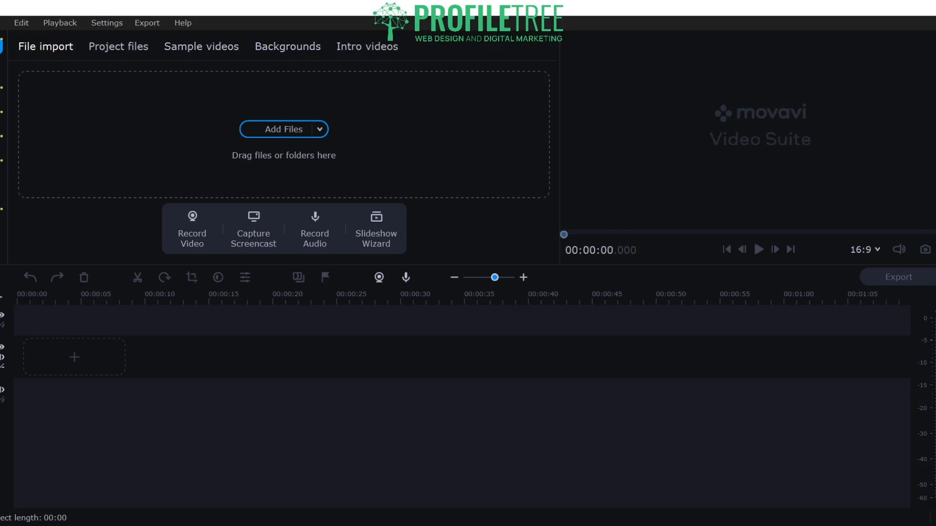
Look over the available file, edit, playback, settings, export and help commands of the editor
left_click(2, 22)
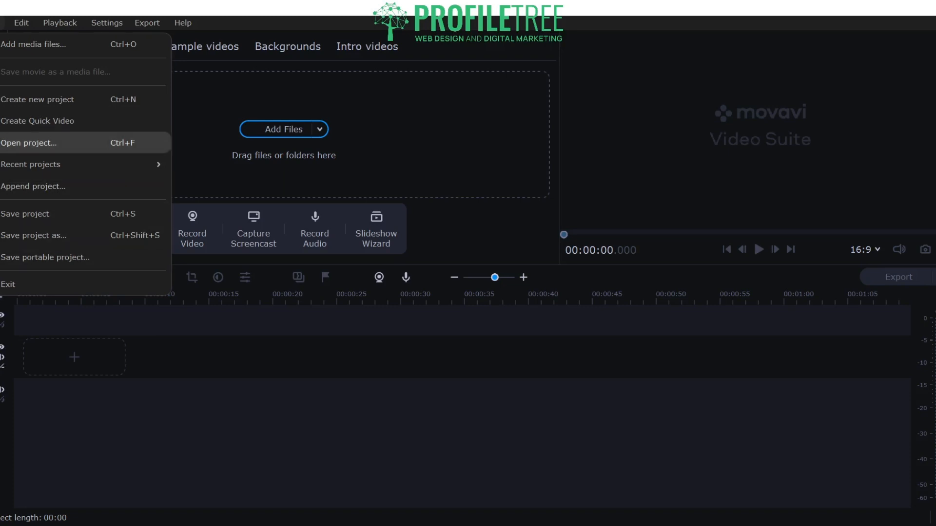
mouse_move(21, 23)
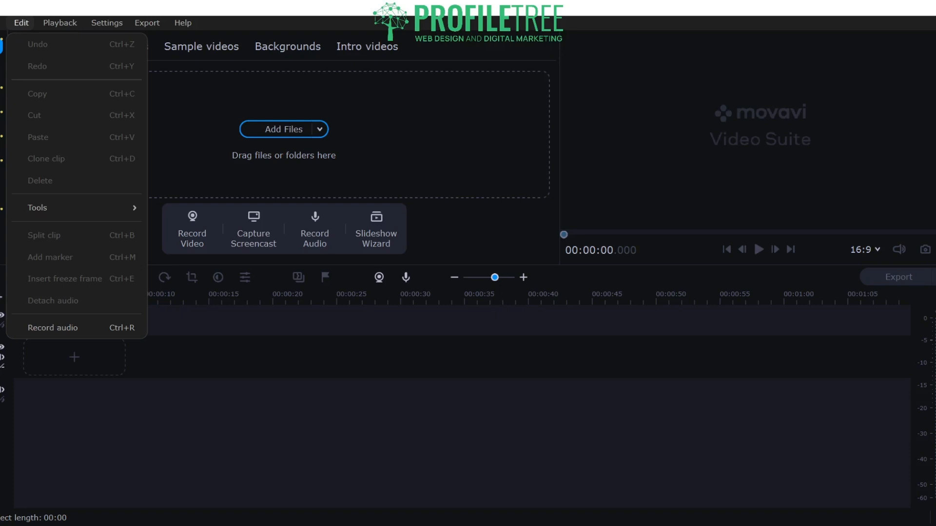
key("Escape")
left_click(60, 23)
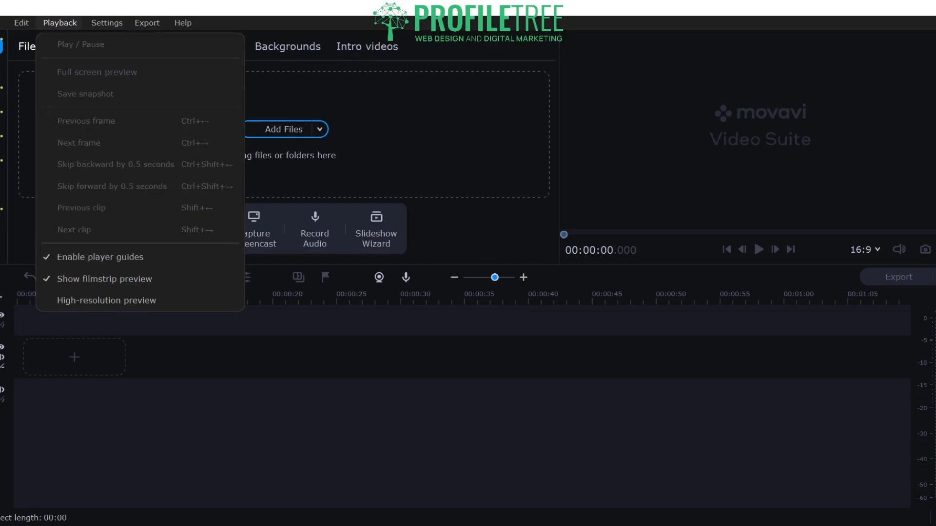
mouse_move(107, 22)
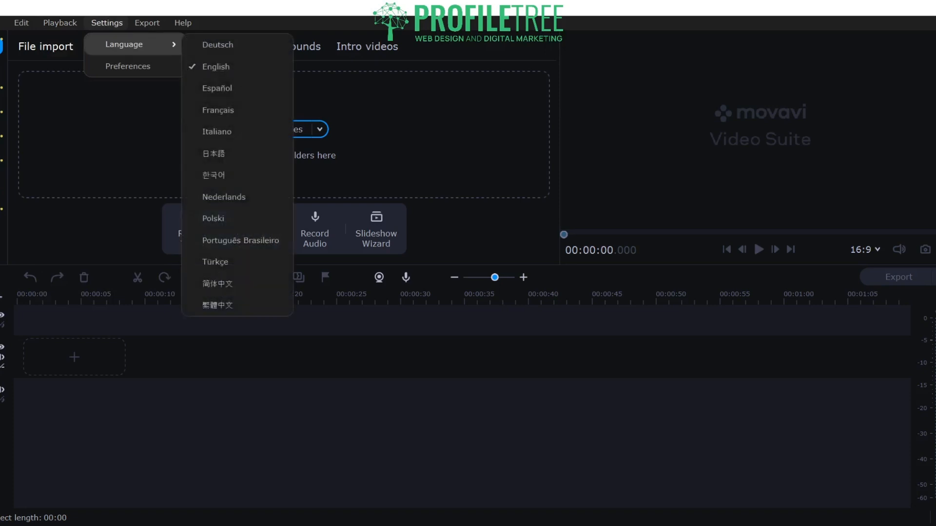
mouse_move(147, 23)
mouse_move(183, 23)
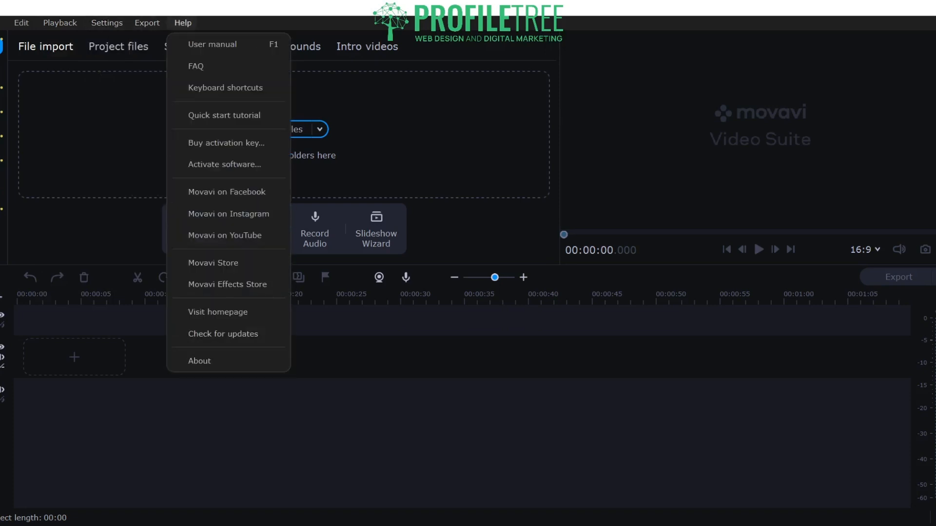
key("Escape")
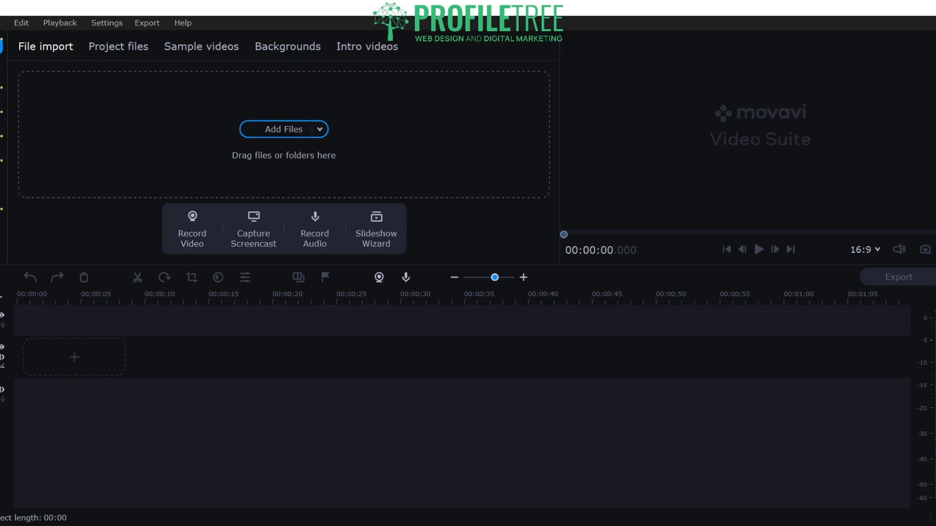
key("alt+Tab")
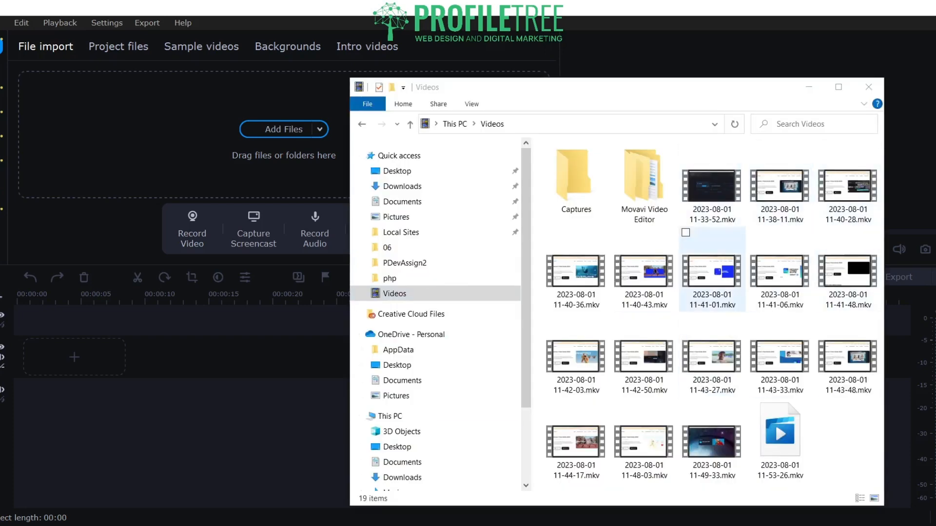
left_click_drag(714, 193, 183, 146)
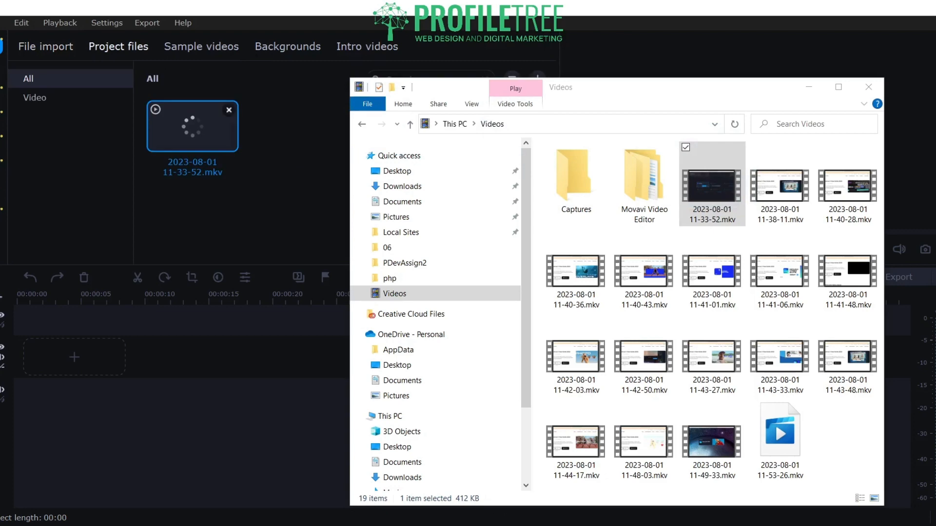
left_click(808, 87)
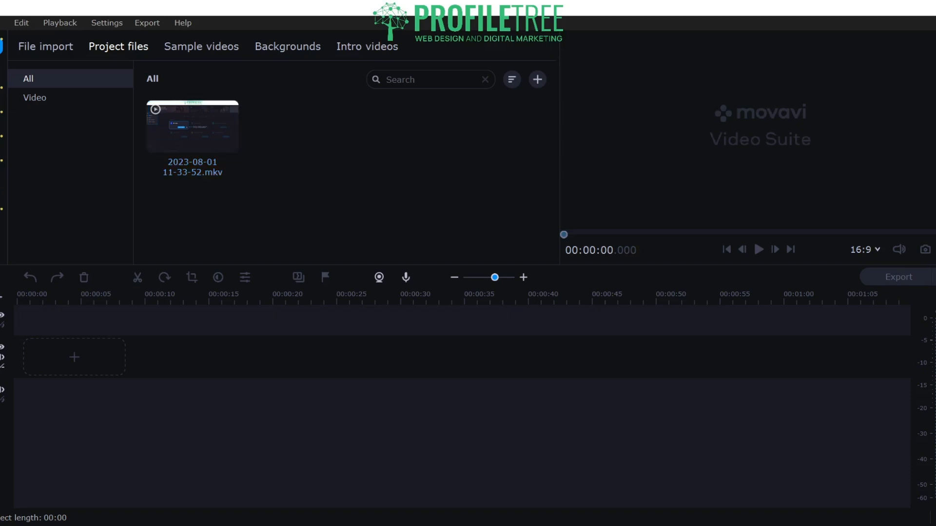
Place the imported clip on the video track at about 3 seconds, matching the project's aspect ratio to the file, and dismiss the background removal tip
left_click_drag(192, 127, 57, 357)
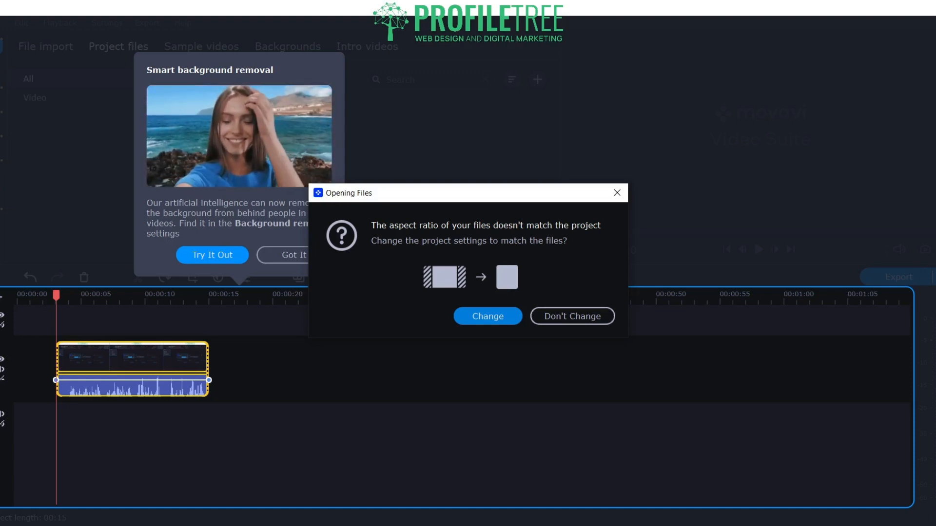
left_click_drag(412, 196, 442, 175)
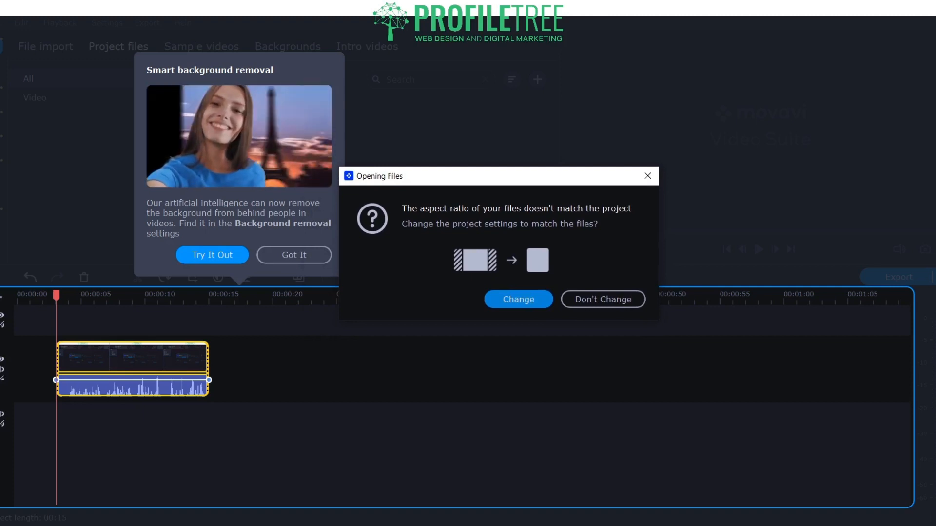
key("Return")
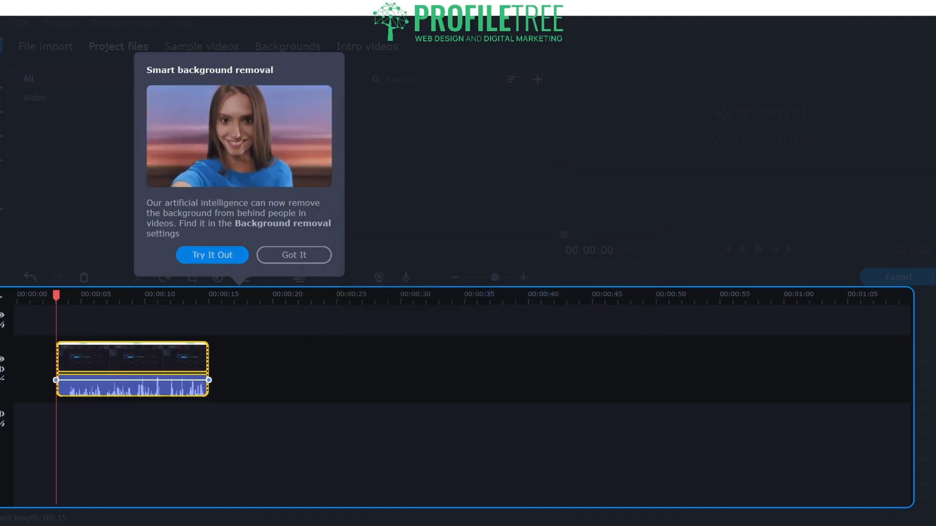
left_click(294, 255)
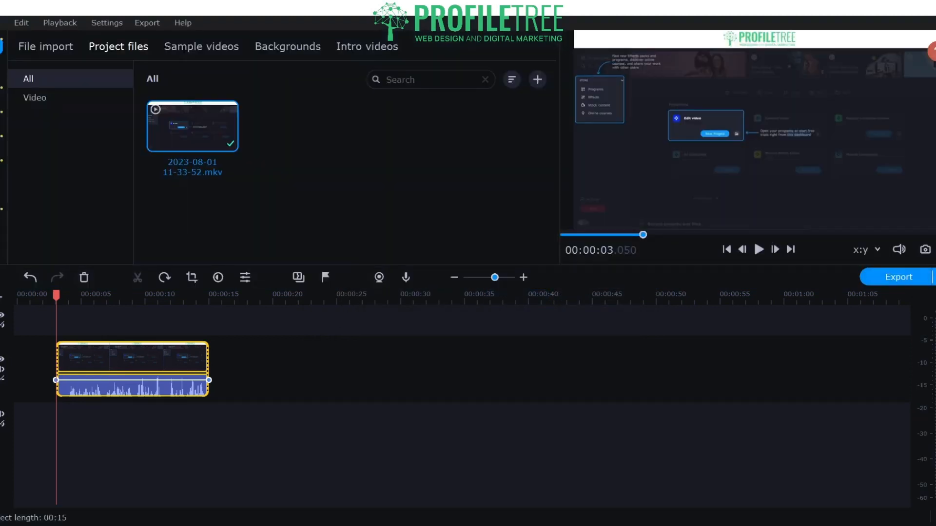
Move the clip back to about 0.15 seconds, near the start of the timeline
scroll(133, 370, "up", 1)
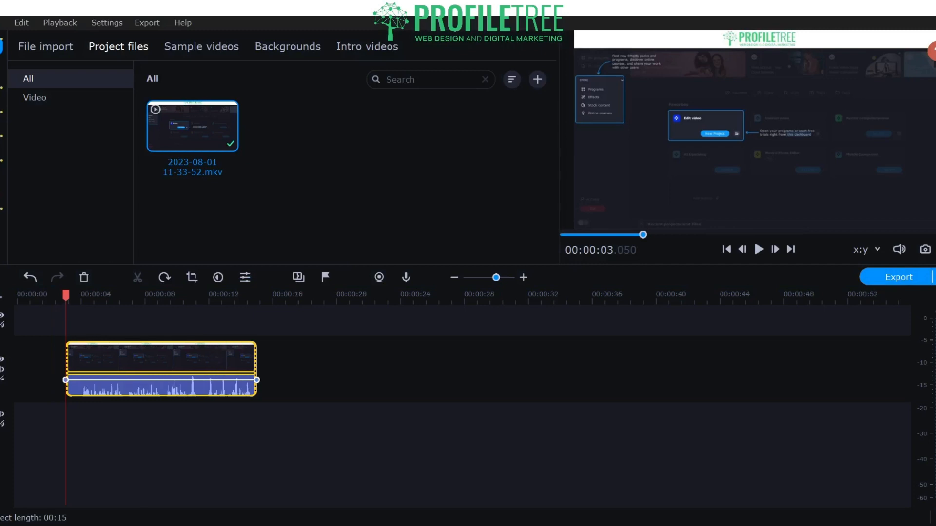
left_click_drag(495, 277, 495, 277)
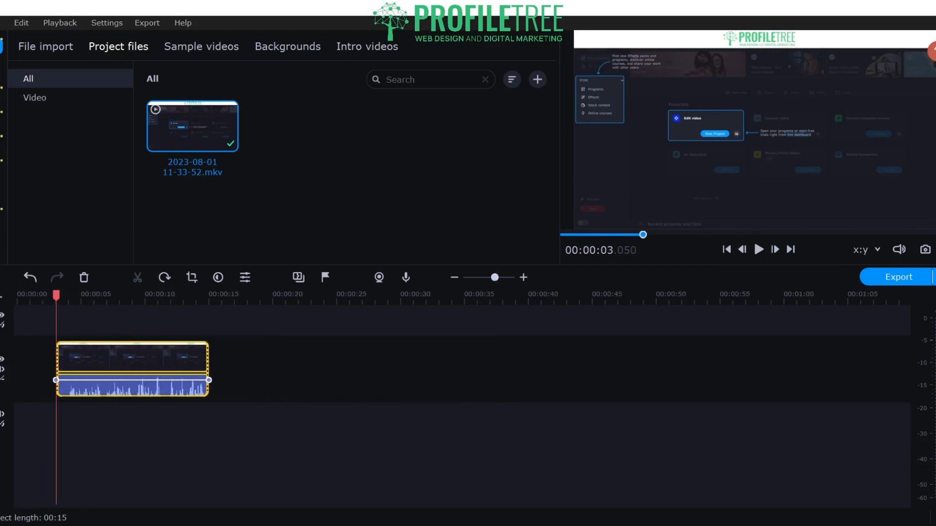
key("ctrl+z")
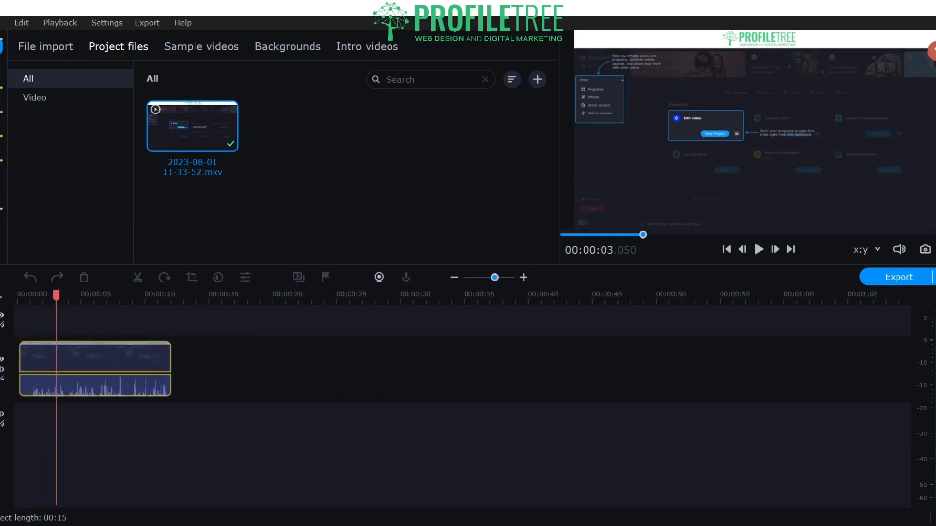
left_click_drag(95, 358, 96, 358)
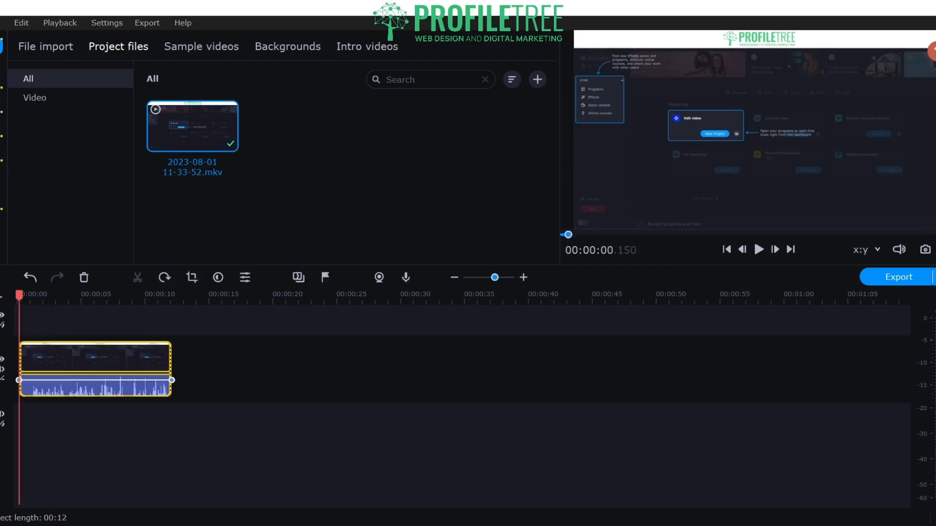
Play the clip to about 1.8 seconds, split it there, and undo the split
key("space")
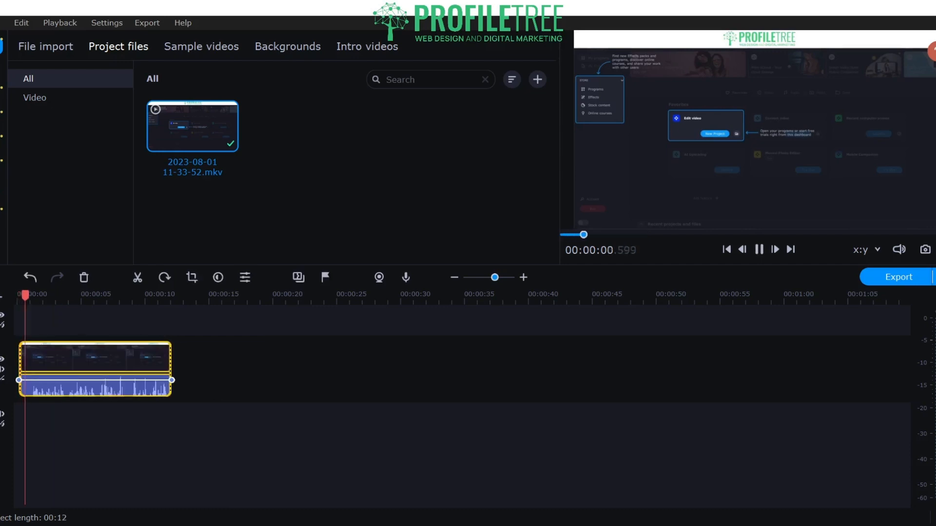
key("space")
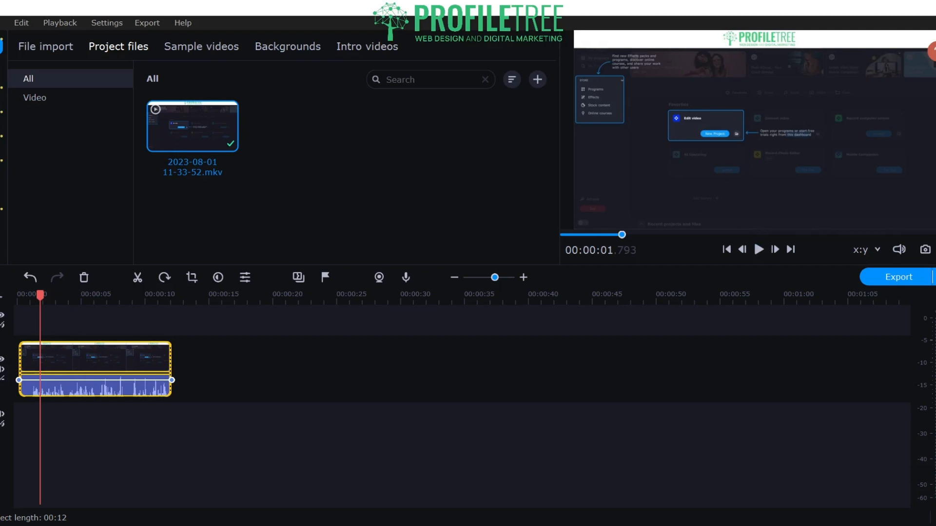
key("ctrl+b")
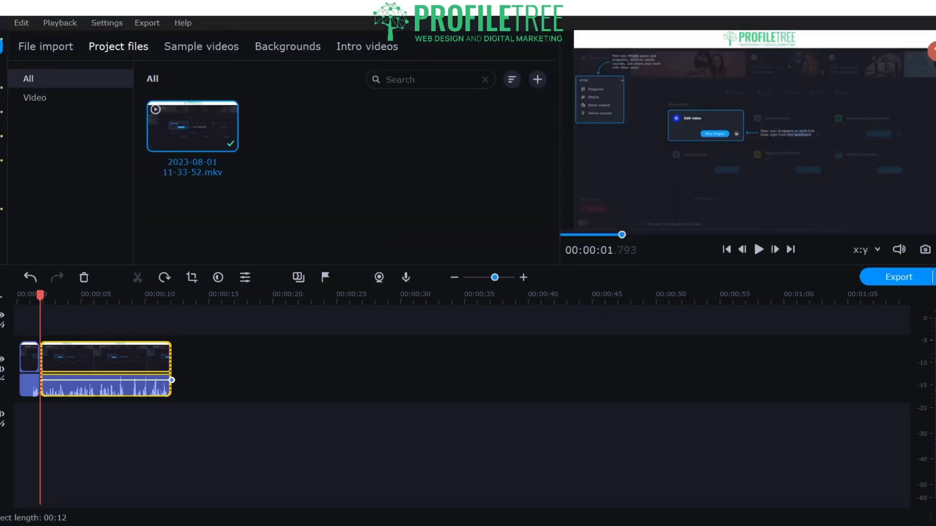
left_click(29, 277)
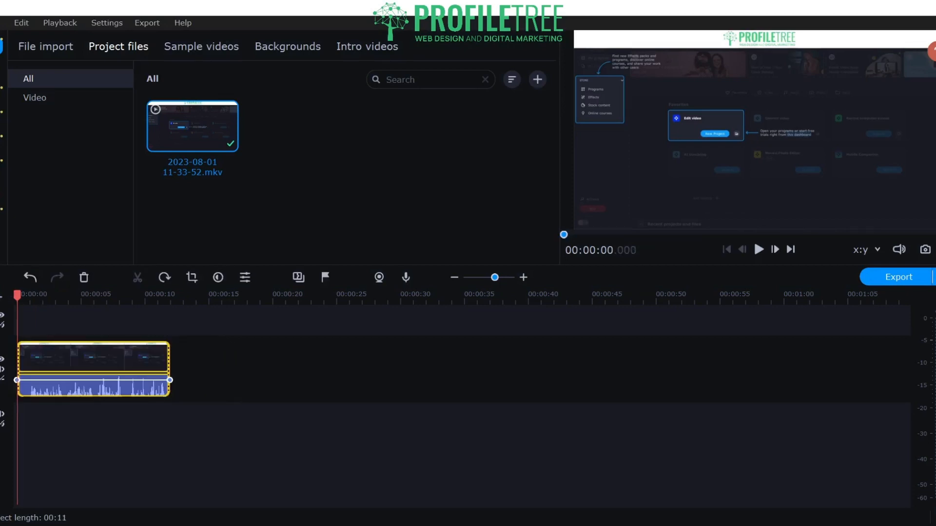
Try lowering the clip's audio volume to silence and play it from about 7 seconds
left_click(70, 388)
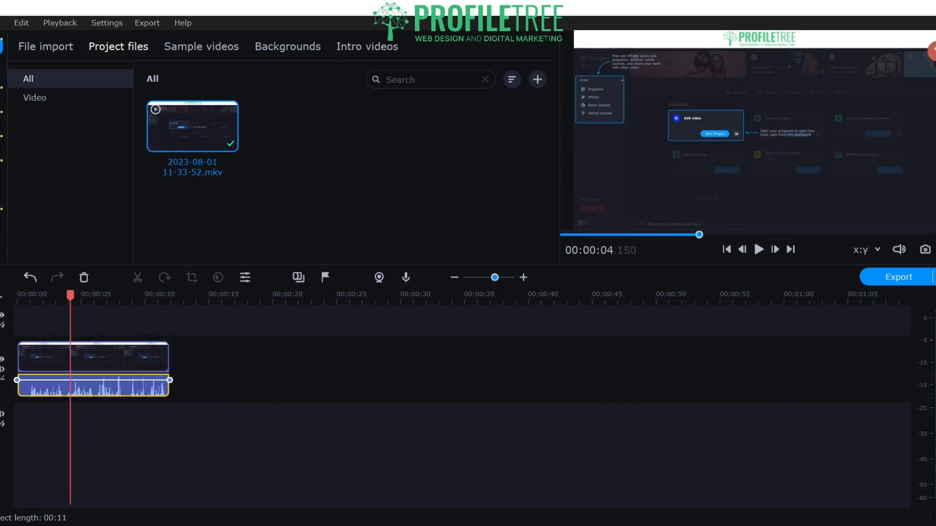
left_click_drag(107, 380, 107, 390)
left_click(30, 278)
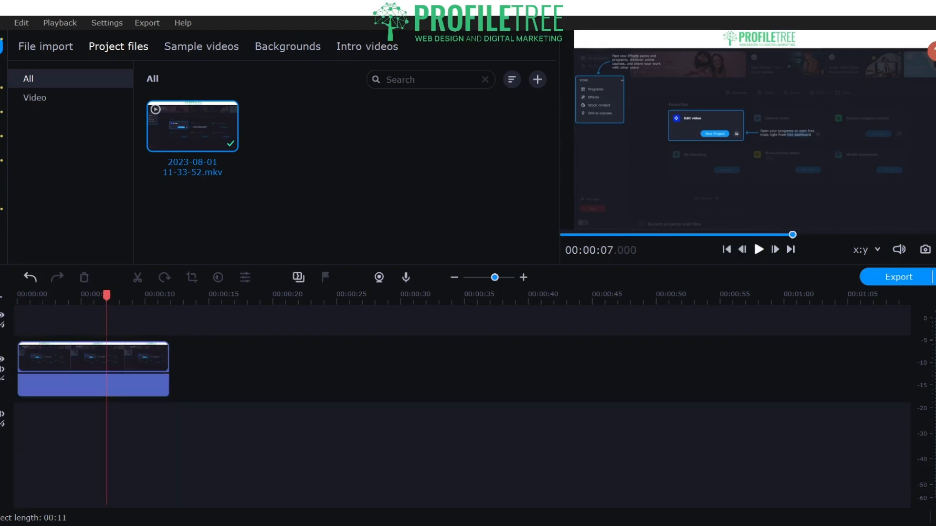
left_click(758, 249)
left_click(759, 249)
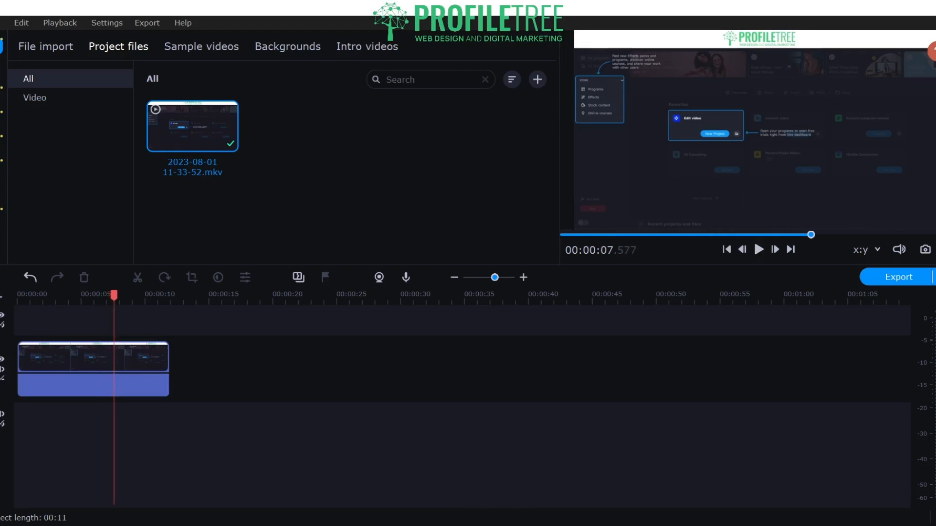
Restore the clip's original audio volume and play the last second or so of the clip
left_click(145, 384)
left_click_drag(145, 391, 153, 380)
left_click(153, 381)
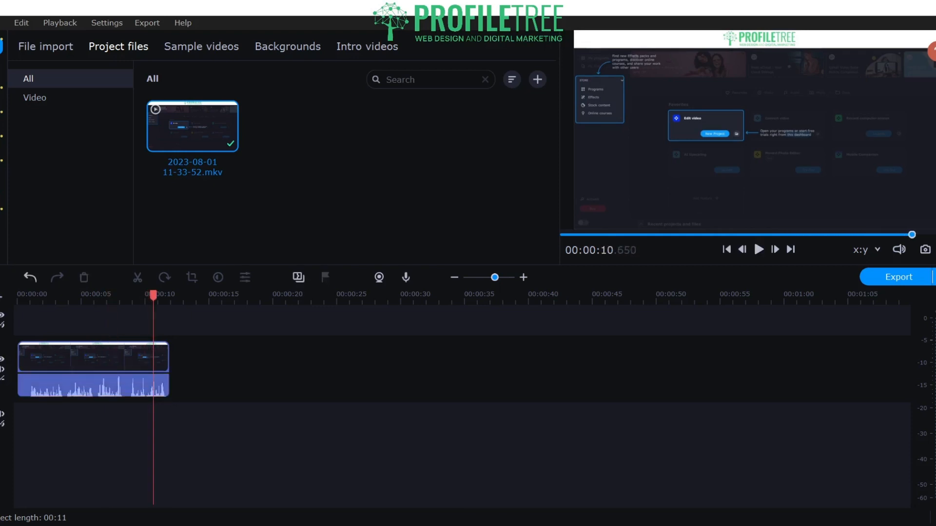
key("space")
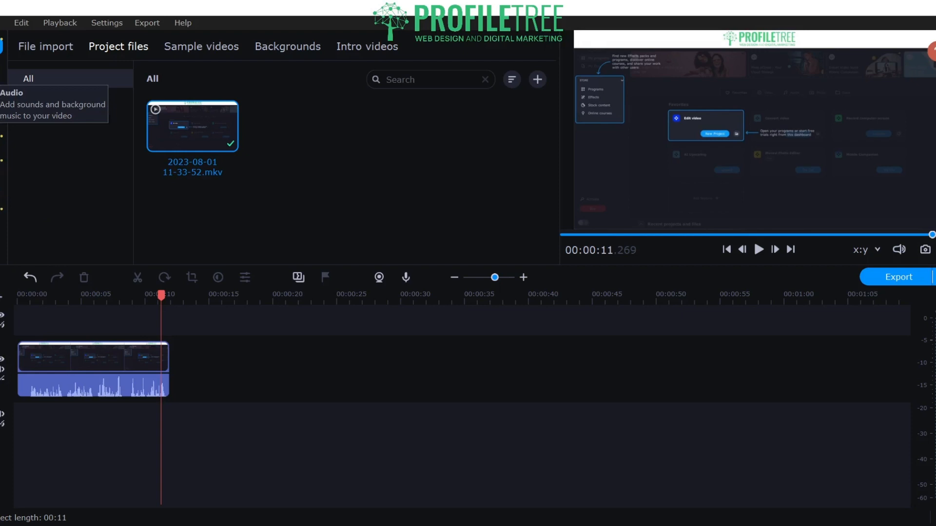
View the featured titles, dismiss the titles tip, and browse more packs in the Effects Store
left_click(1, 122)
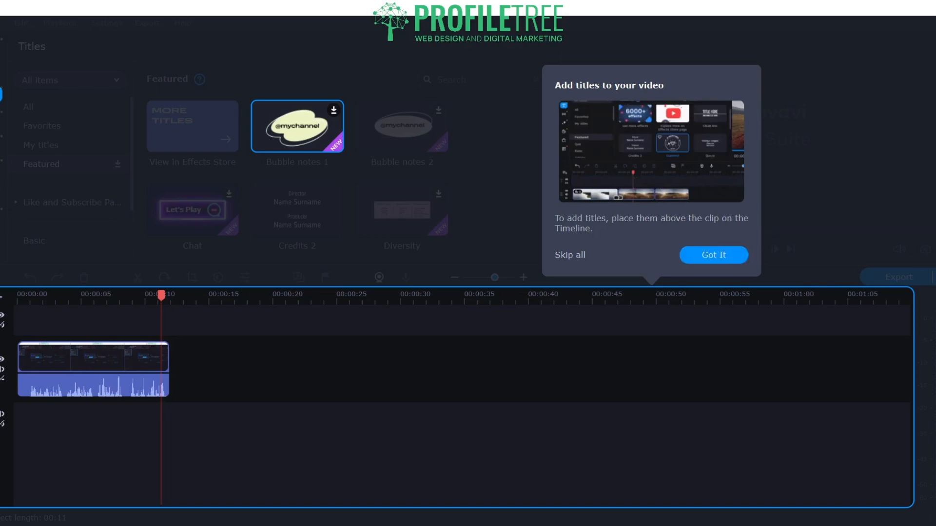
left_click(713, 254)
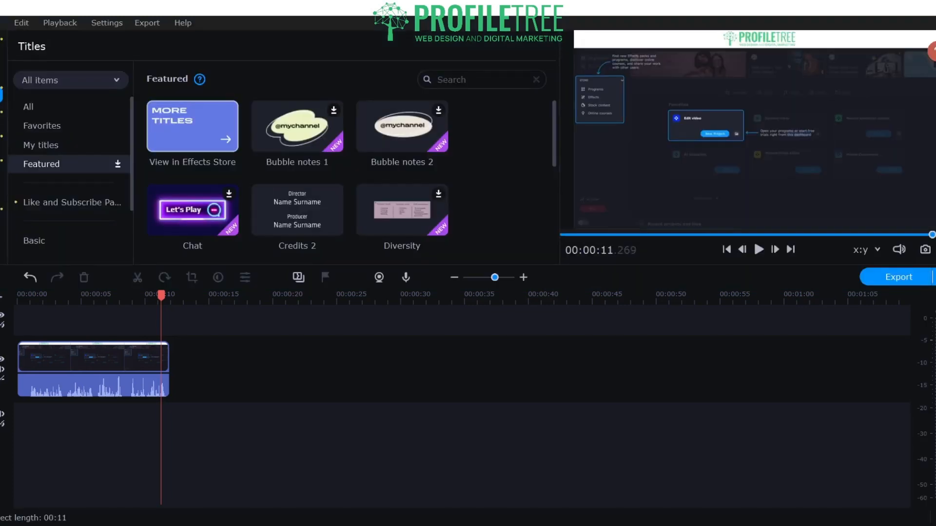
left_click(193, 125)
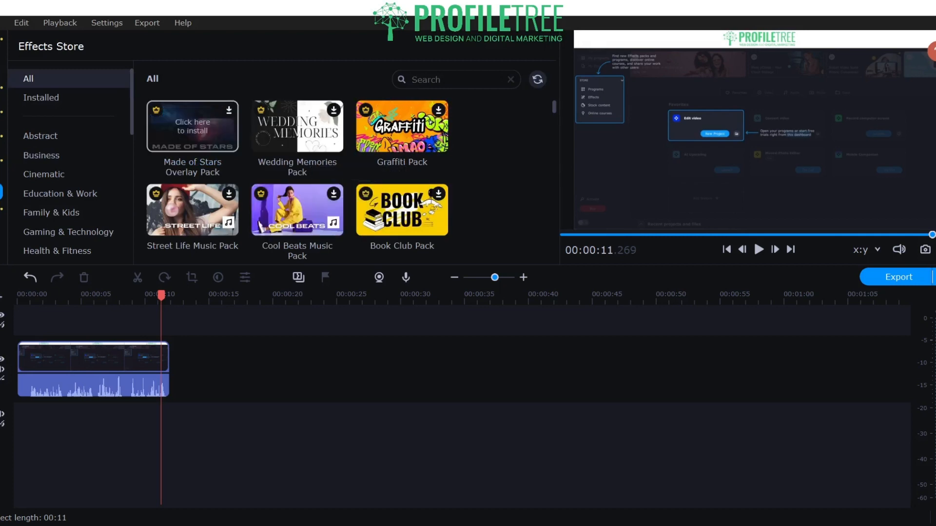
scroll(297, 132, "down", 2)
scroll(297, 181, "down", 2)
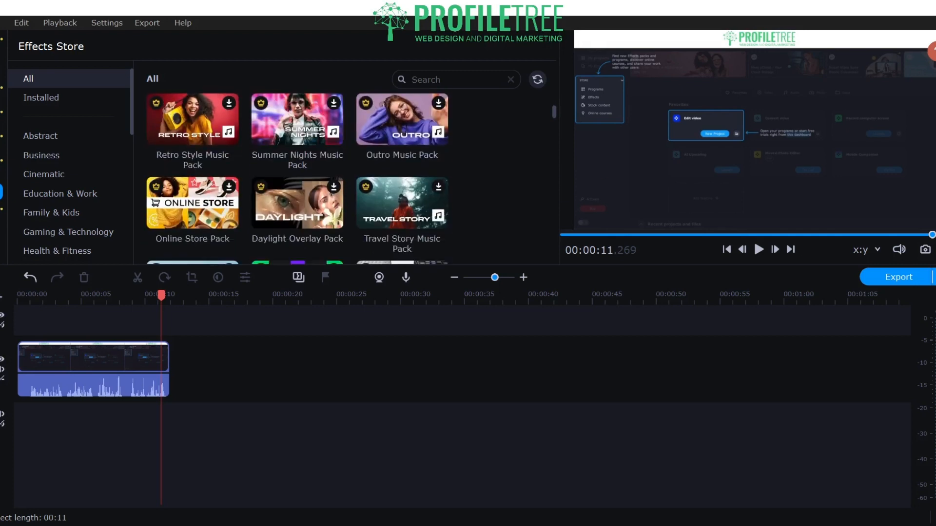
Switch to the Movavi Video Suite launcher, view its activation dialog without activating, and minimise the launcher
key("alt+Tab")
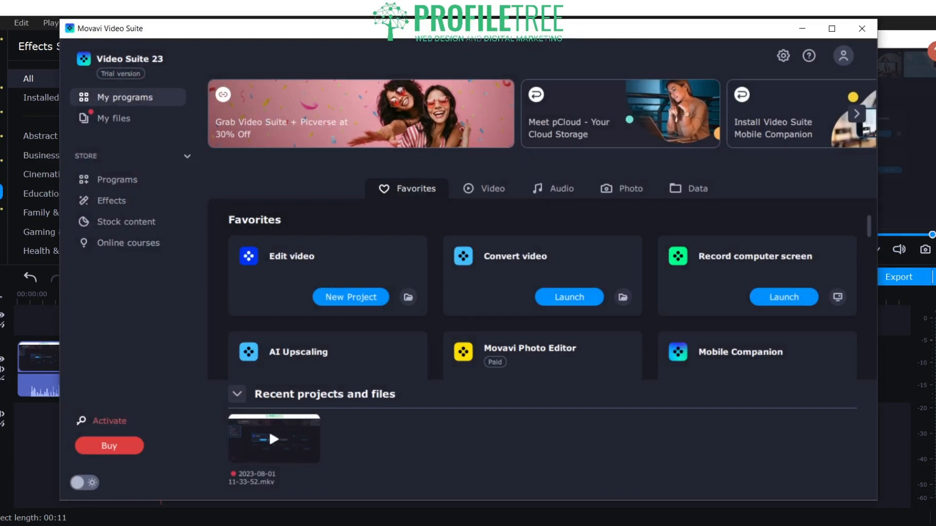
left_click(109, 420)
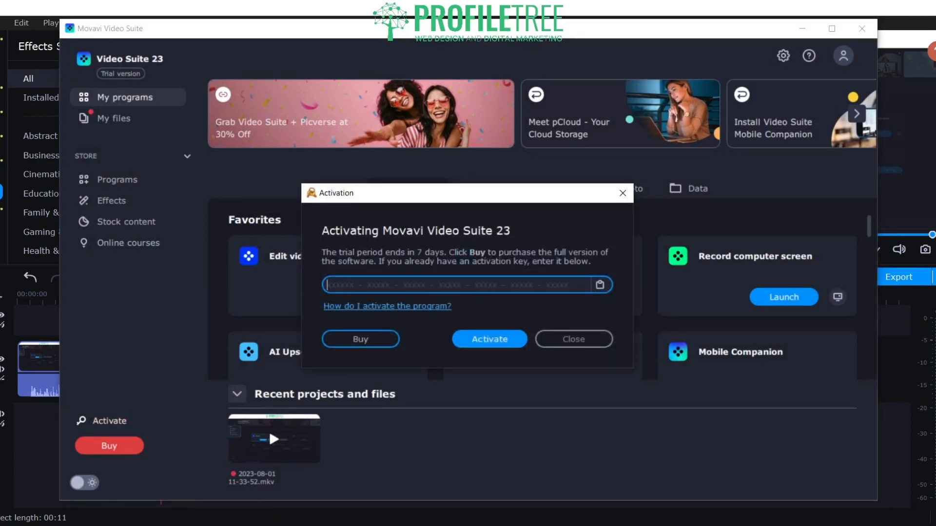
left_click_drag(397, 194, 212, 166)
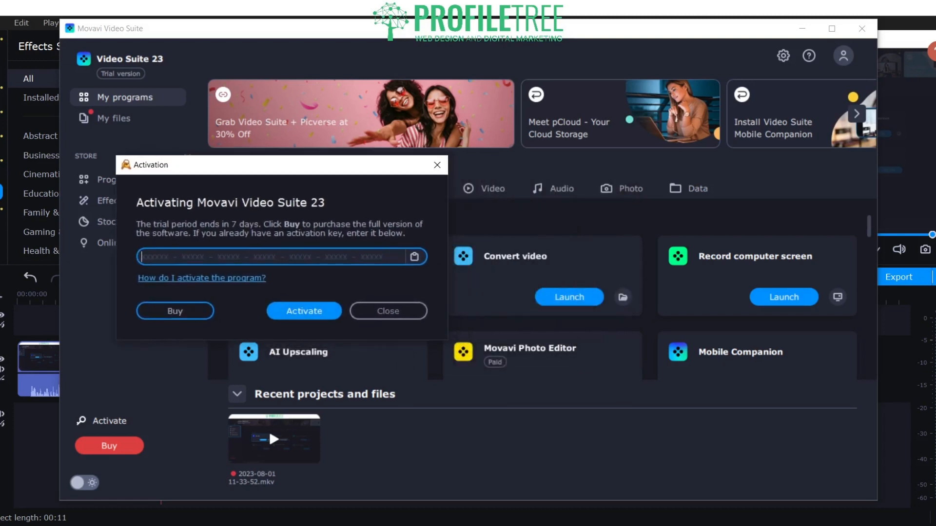
left_click(437, 165)
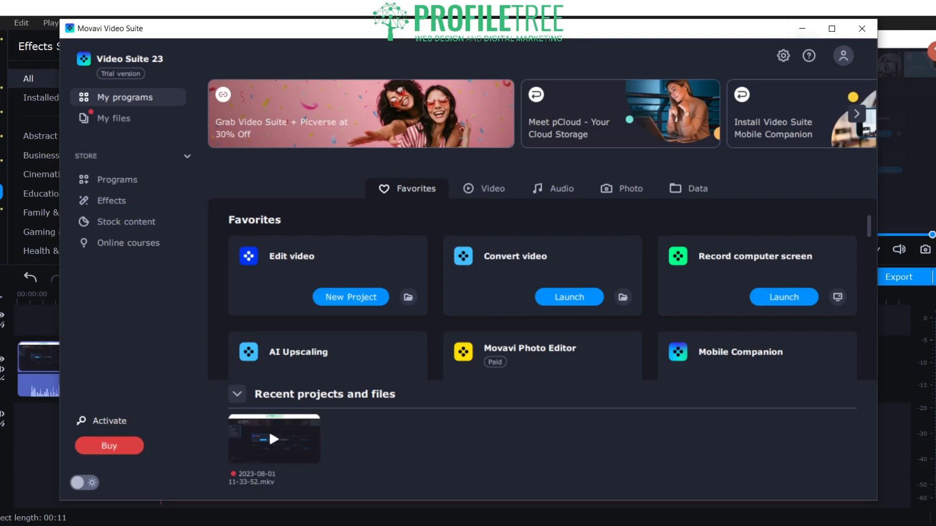
left_click(802, 29)
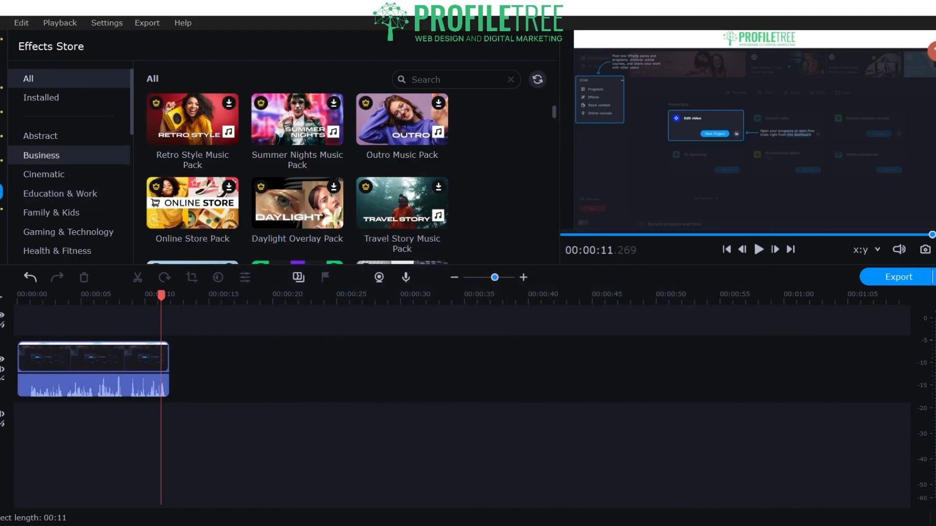
Browse the Effects Store categories Abstract, Business, Cinematic, Education & Work and Family & Kids
left_click(41, 156)
left_click(41, 136)
left_click(42, 155)
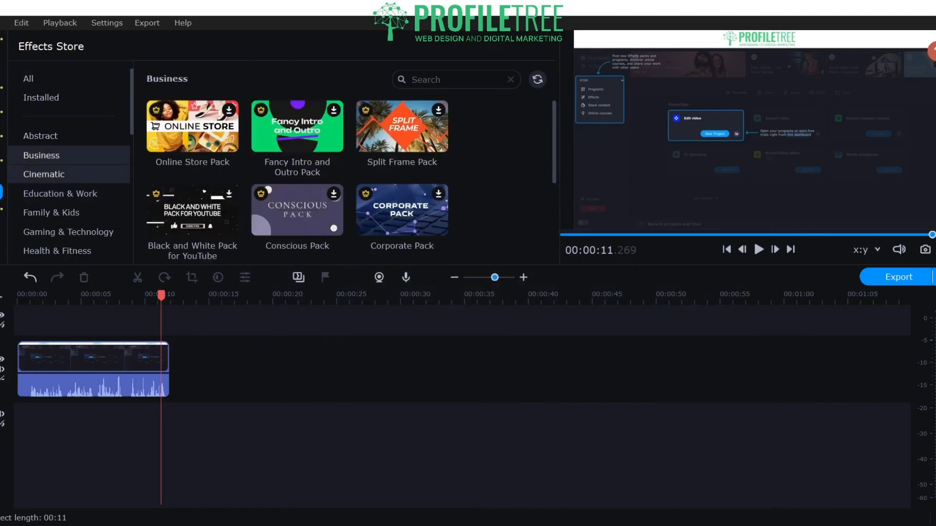
left_click(44, 174)
left_click(59, 193)
left_click(51, 212)
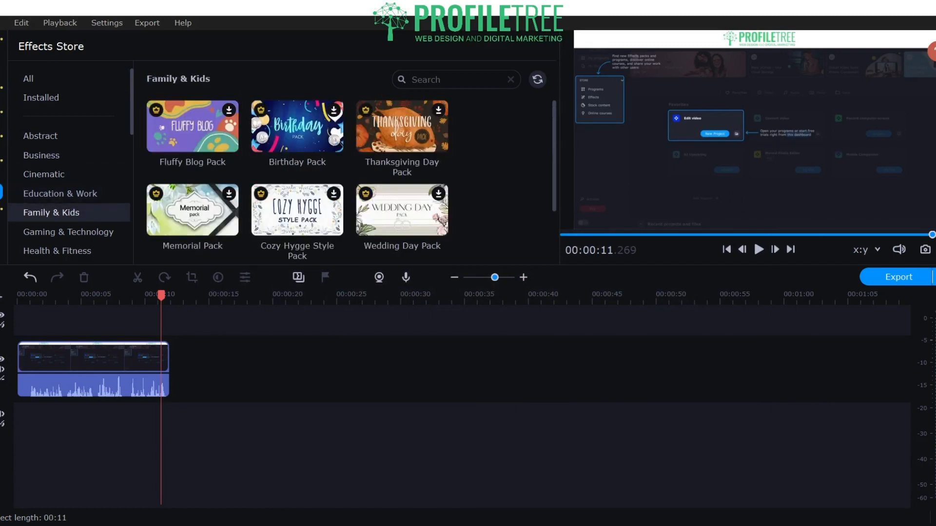
scroll(49, 232, "down", 1)
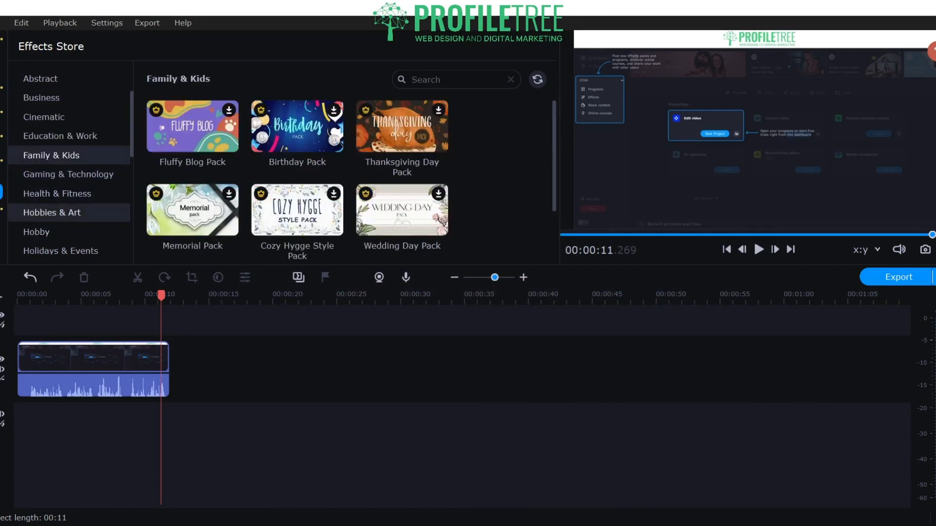
Download the Beach time sticker and place it on the track above the clip at 2 seconds, dismissing the sticker tips
left_click(1, 168)
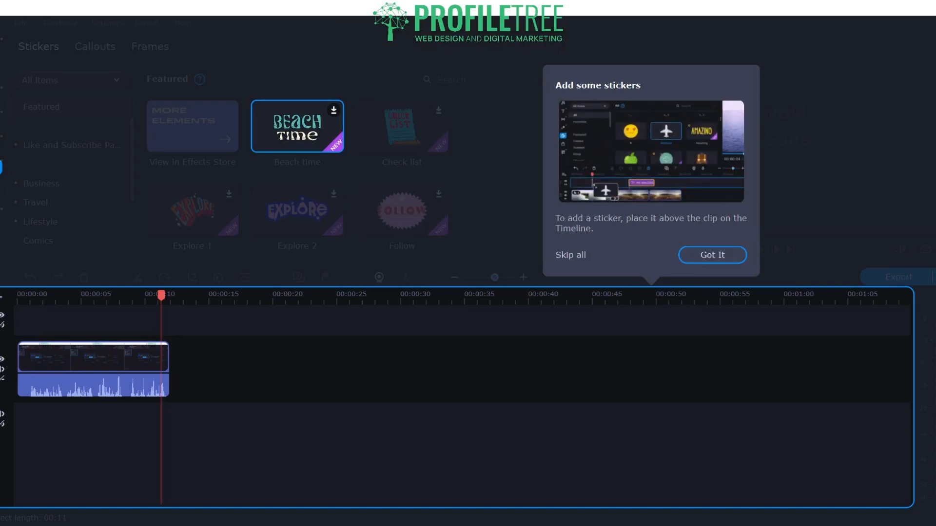
left_click(712, 255)
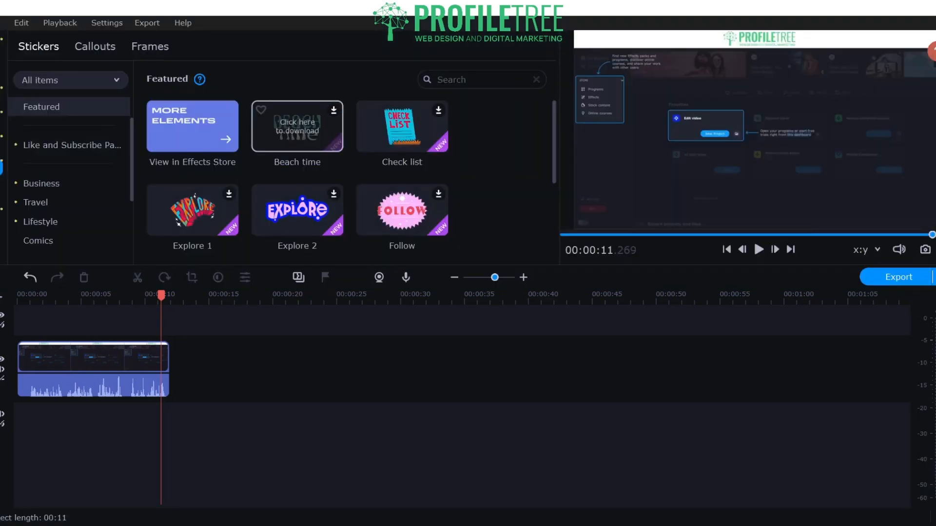
left_click(297, 126)
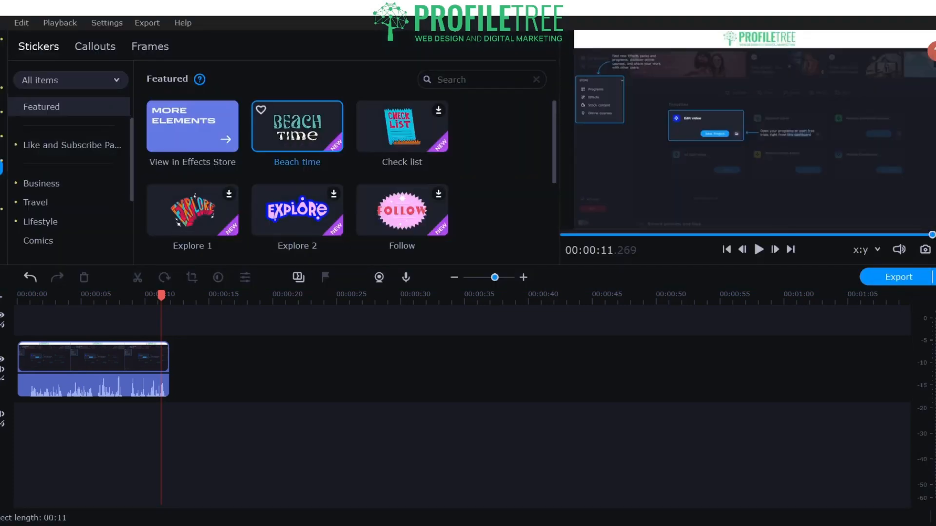
left_click_drag(297, 126, 49, 320)
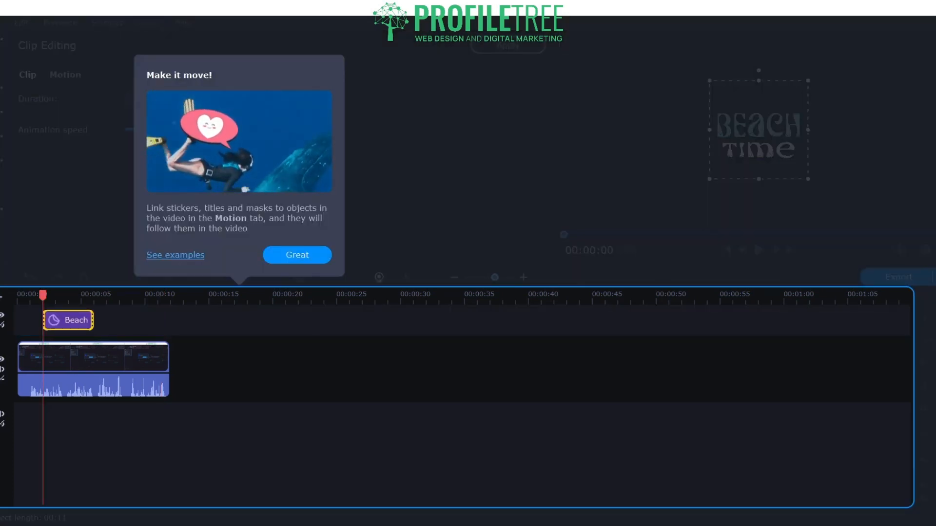
left_click(298, 255)
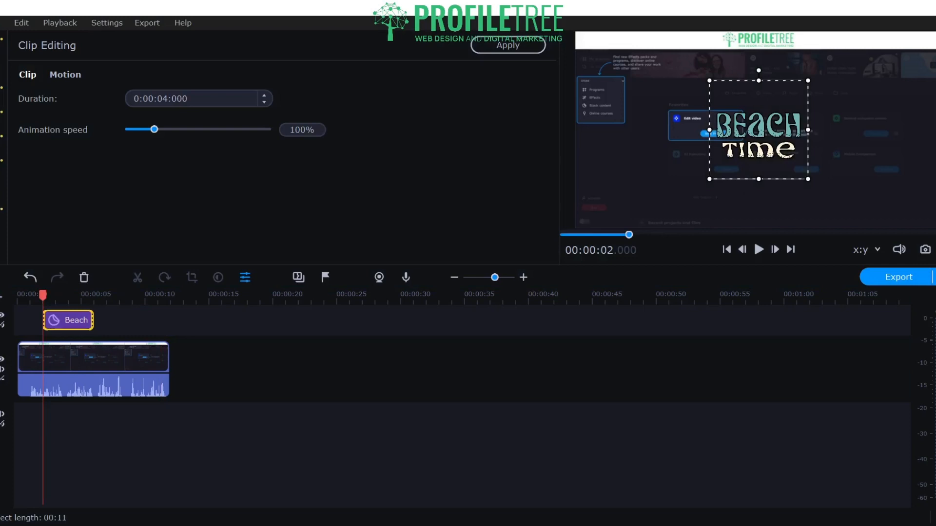
Move the Beach time sticker left and slightly down in the video frame, apply the change, and play the result
left_click_drag(758, 130, 658, 141)
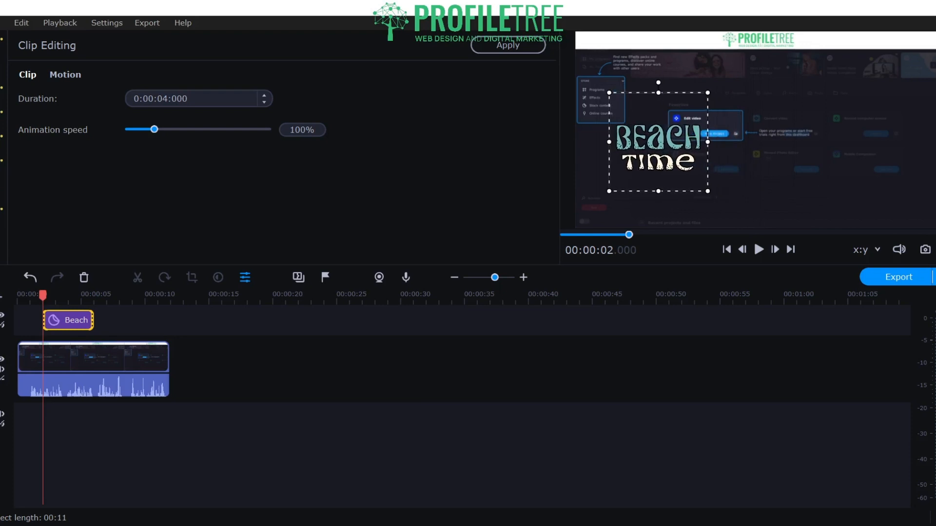
left_click(508, 45)
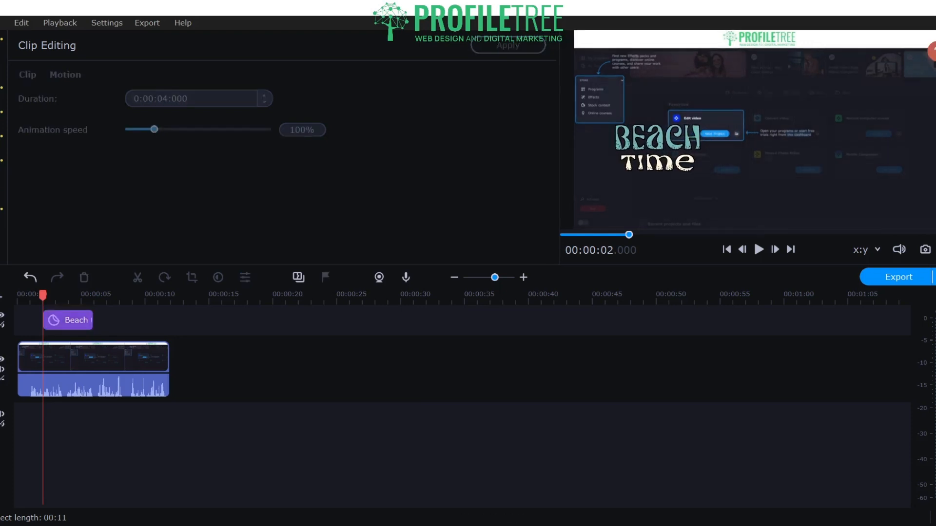
left_click_drag(43, 295, 33, 296)
key("space")
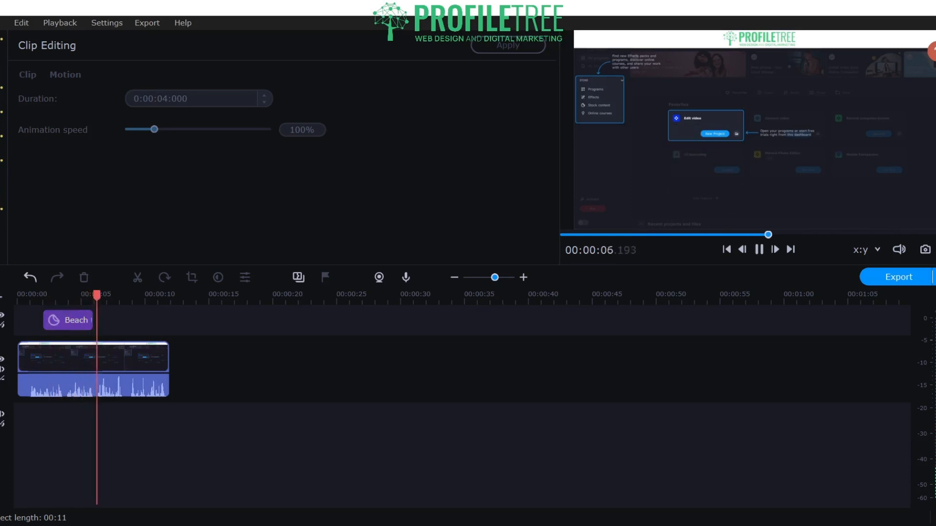
key("space")
Delete the Beach time sticker from the timeline and place a fresh copy above the clip at about 3.95 seconds
left_click(71, 320)
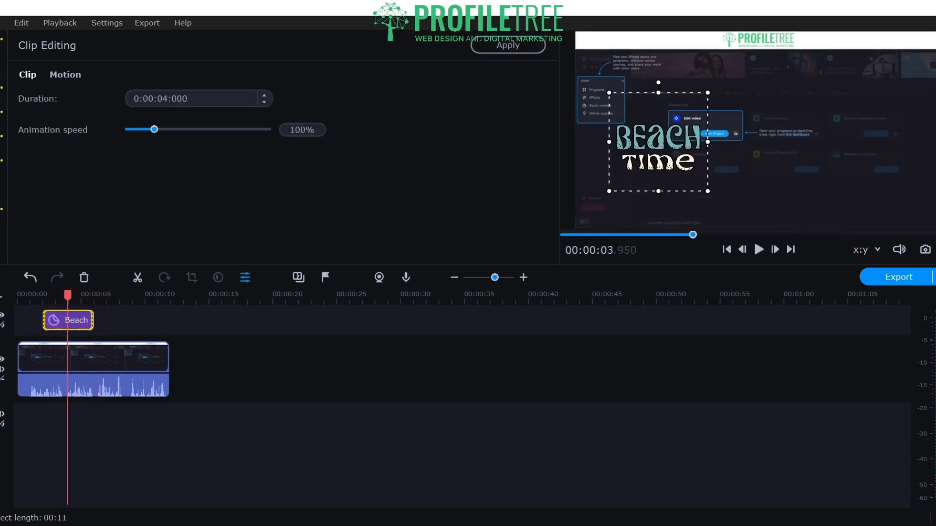
left_click(84, 277)
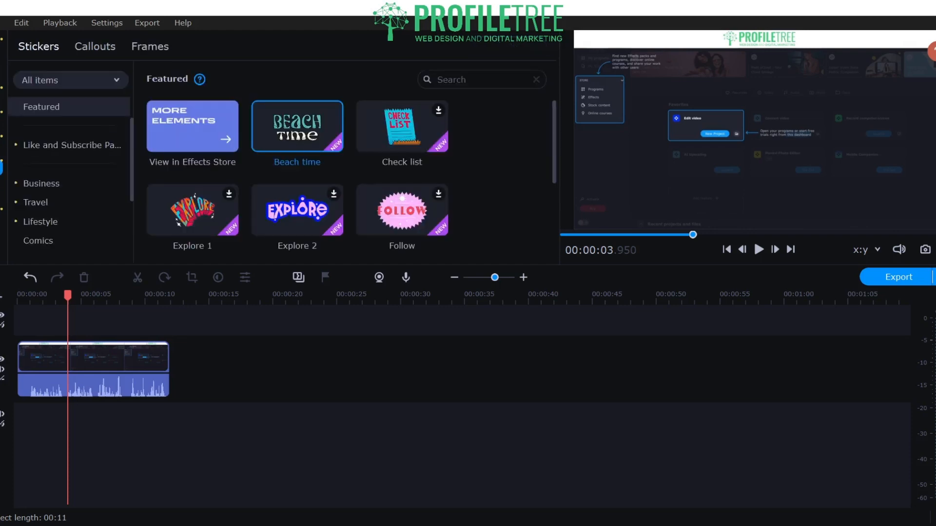
left_click_drag(298, 126, 69, 321)
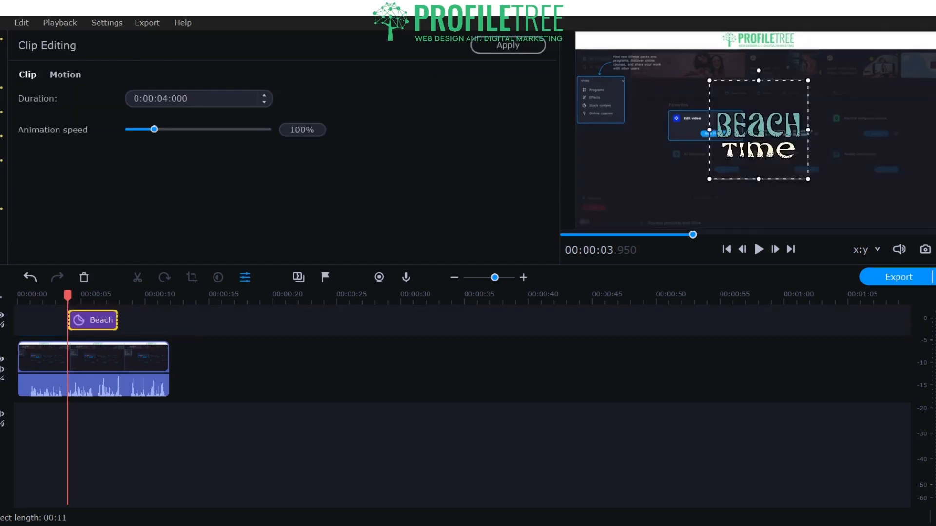
Run motion tracking for the Beach time sticker with the Precise method suited to dynamic objects
left_click(66, 75)
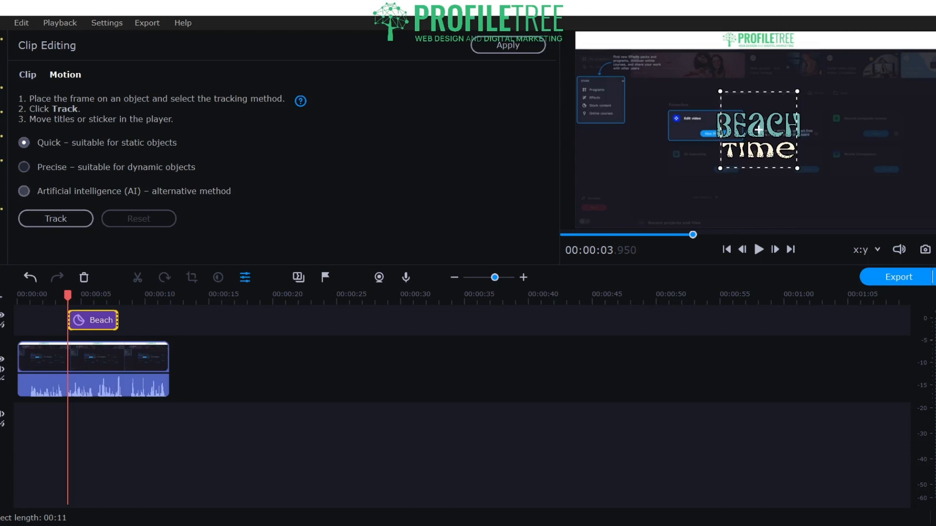
left_click(23, 167)
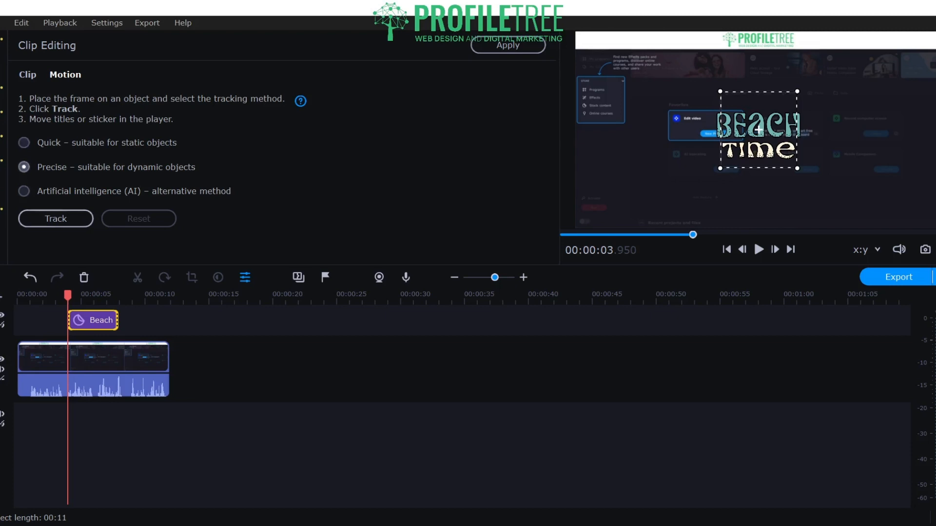
left_click(55, 218)
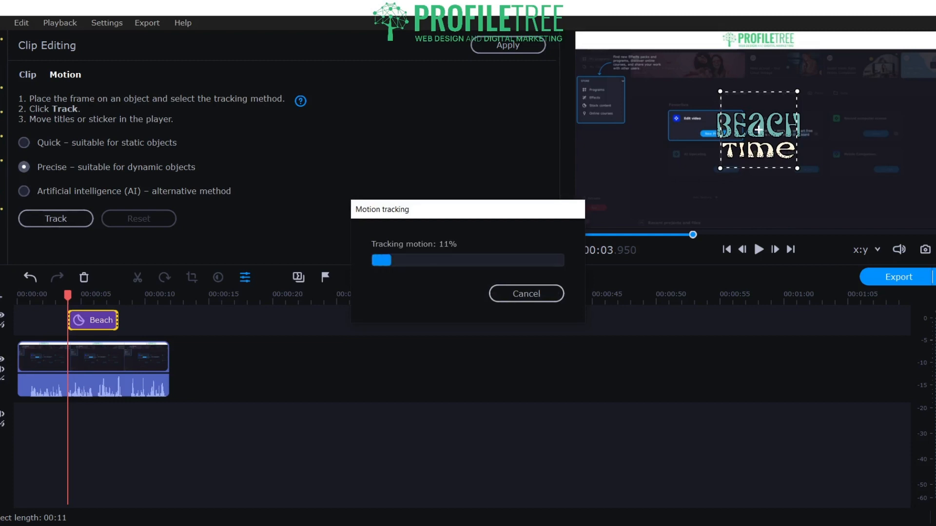
left_click_drag(464, 215, 644, 271)
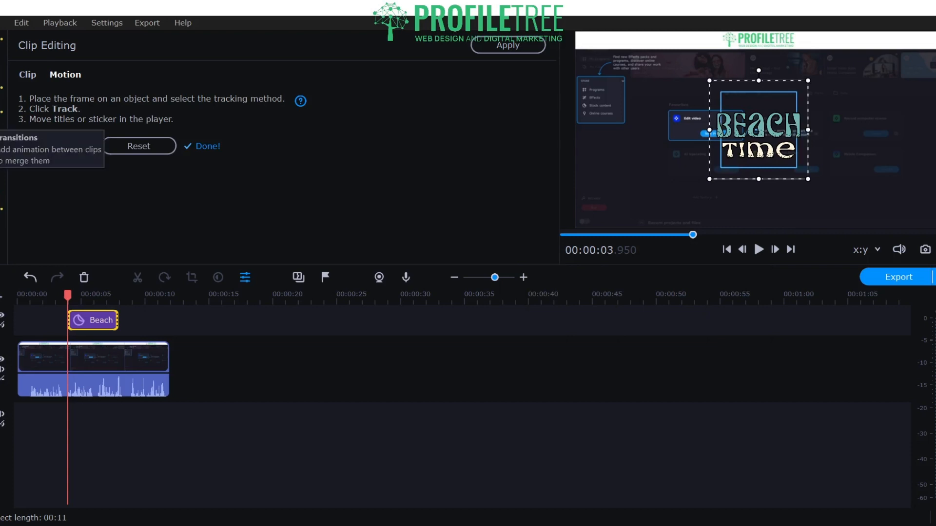
View the featured transitions, dismissing the tip about adding a transition between clips
left_click(1, 119)
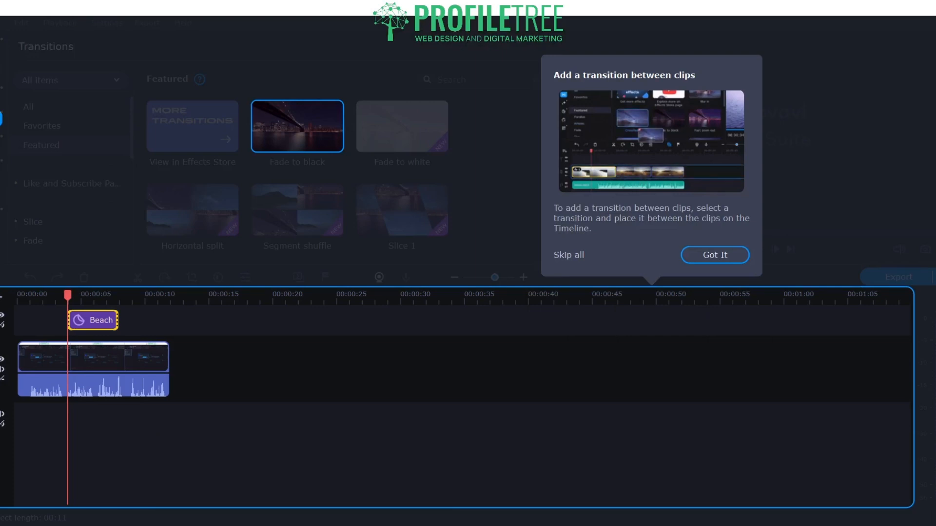
left_click(714, 255)
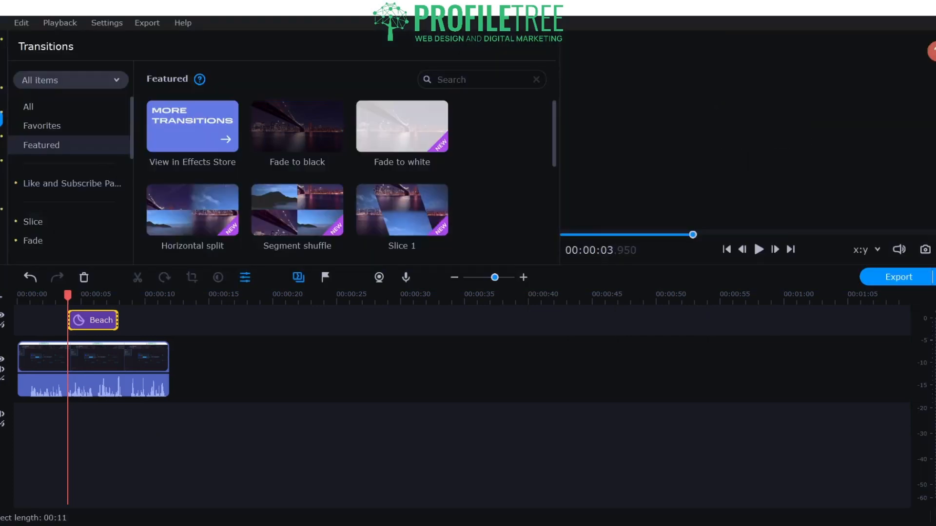
left_click(68, 145)
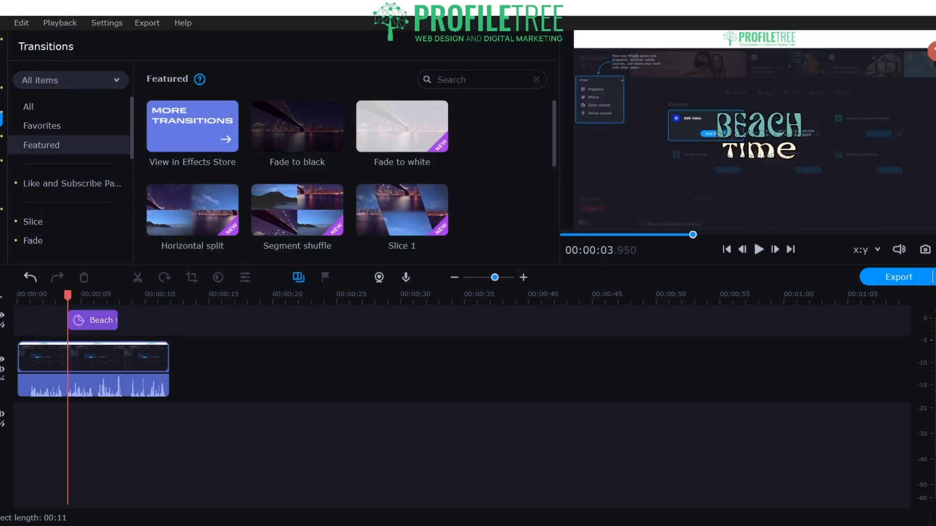
left_click(1, 46)
left_click_drag(193, 126, 190, 369)
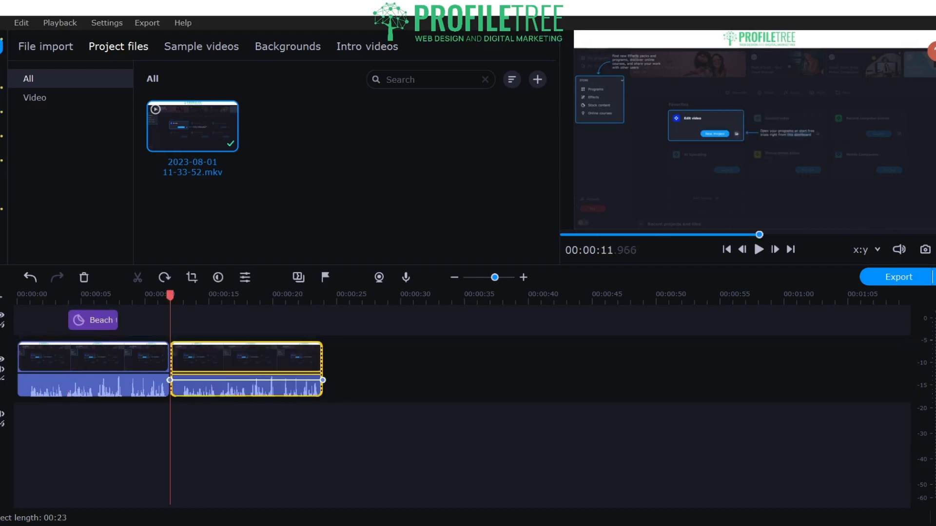
Browse the featured transitions and the Like and Subscribe, Blur, Circle and Parallax transition categories
left_click(2, 120)
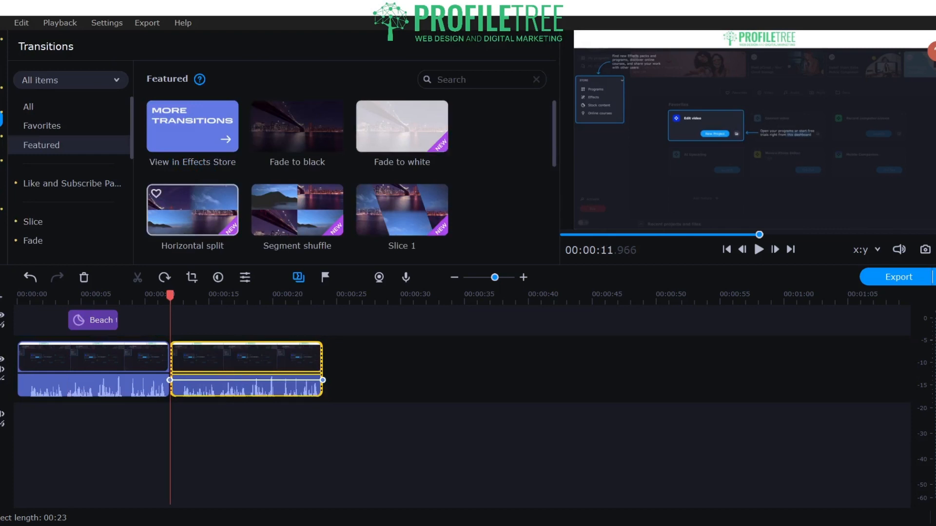
scroll(297, 210, "down", 3)
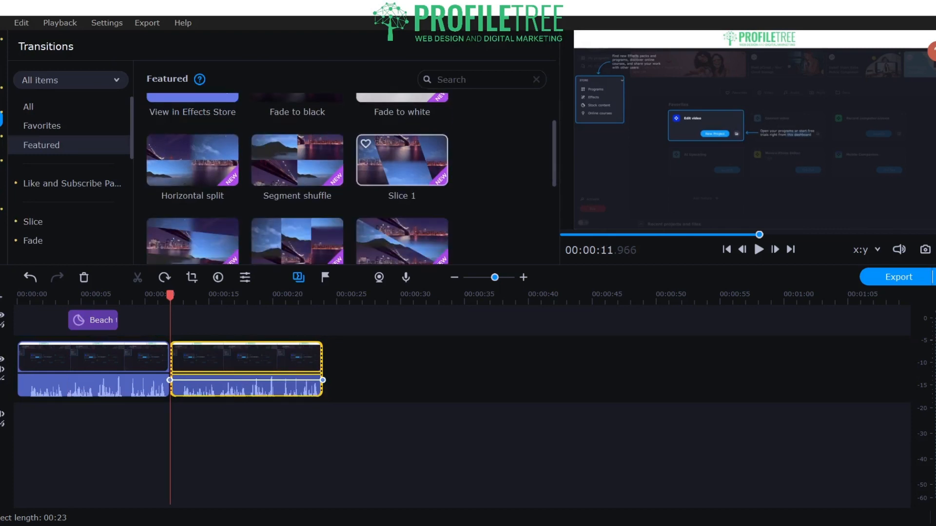
scroll(297, 178, "down", 5)
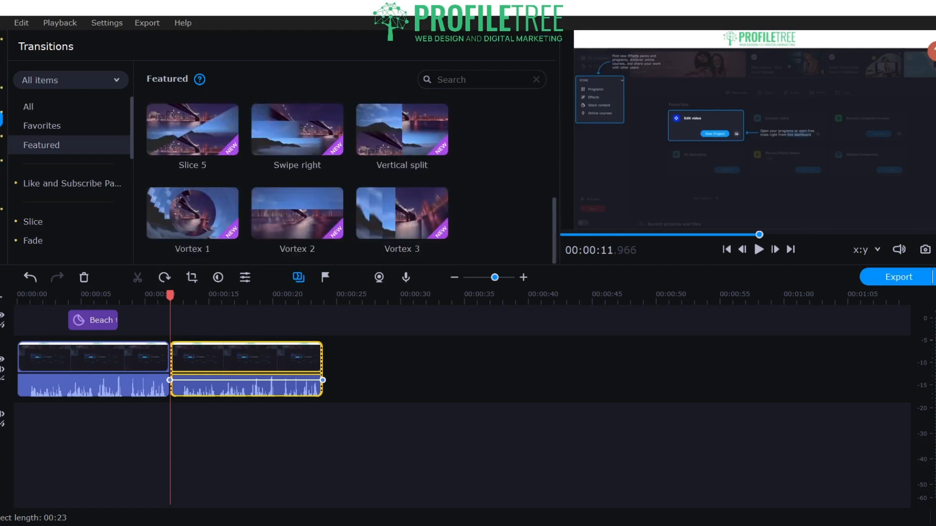
scroll(297, 146, "up", 8)
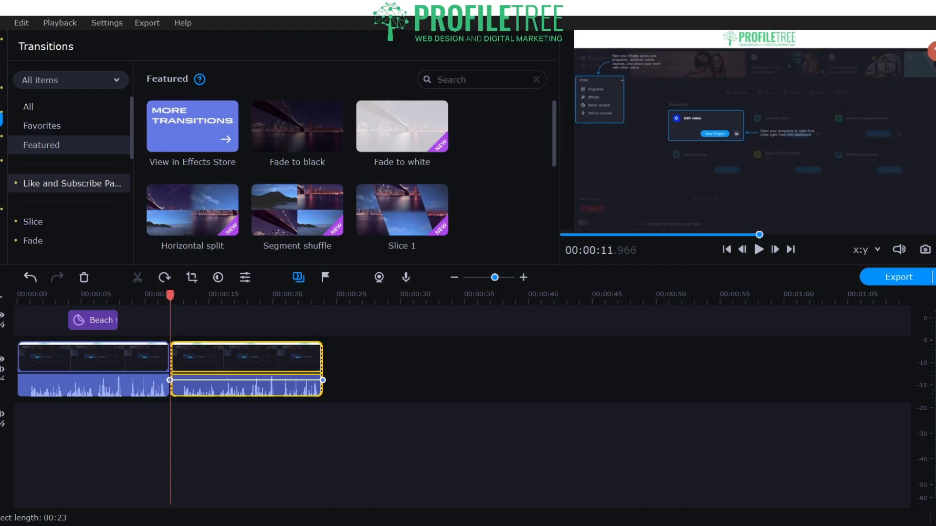
left_click(72, 183)
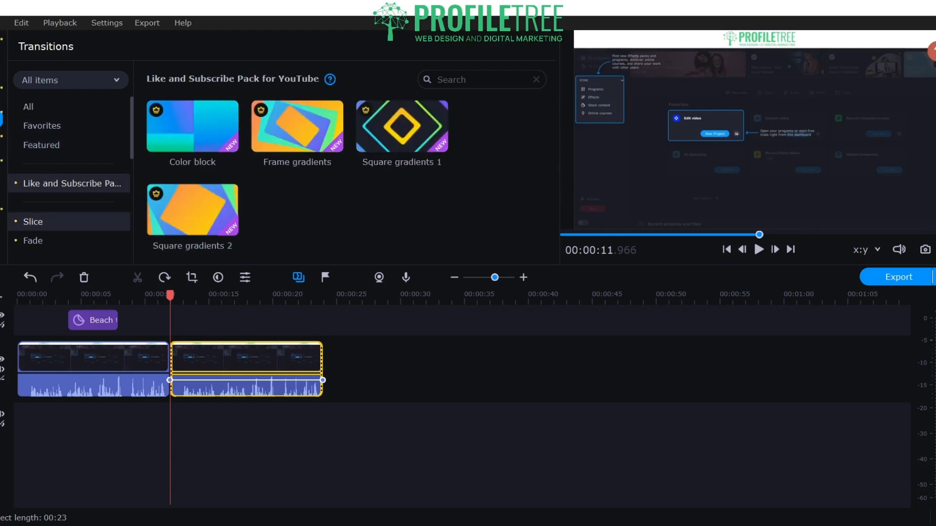
scroll(68, 184, "down", 3)
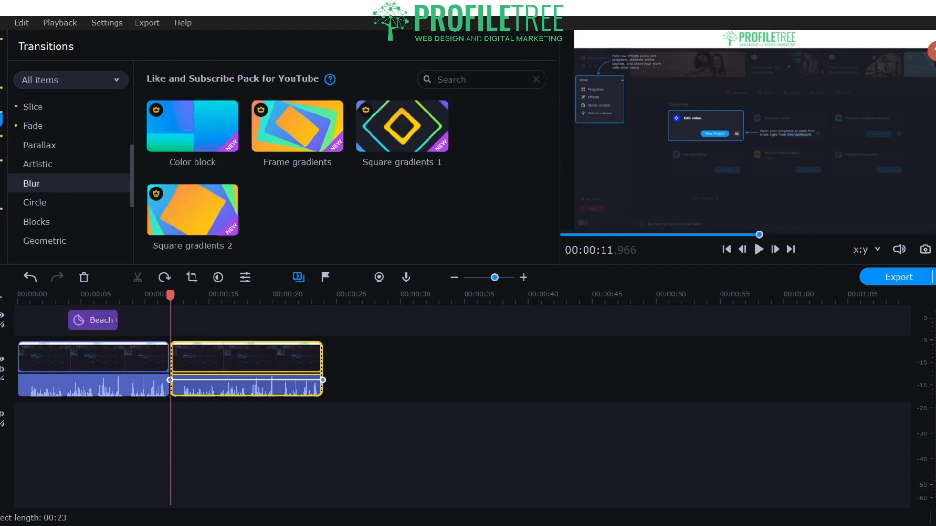
left_click(68, 183)
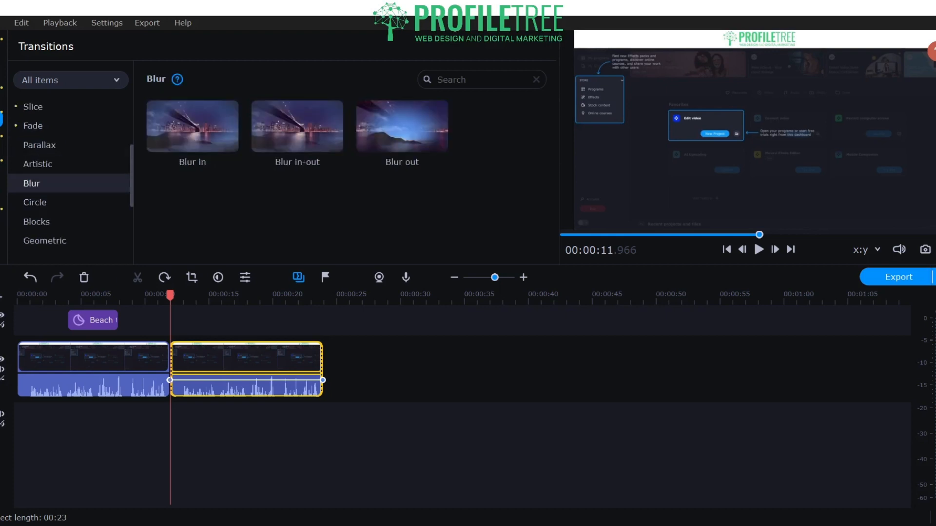
left_click(68, 221)
left_click(68, 202)
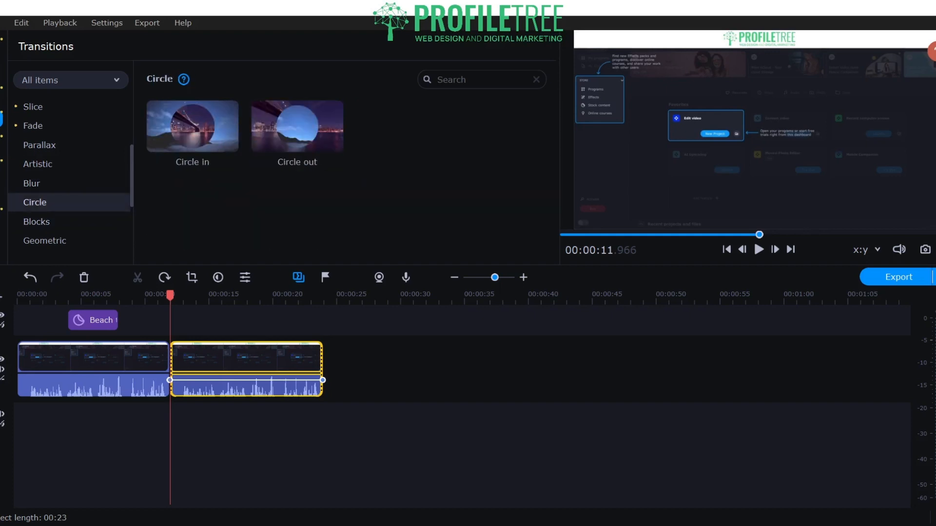
left_click(68, 241)
left_click(69, 165)
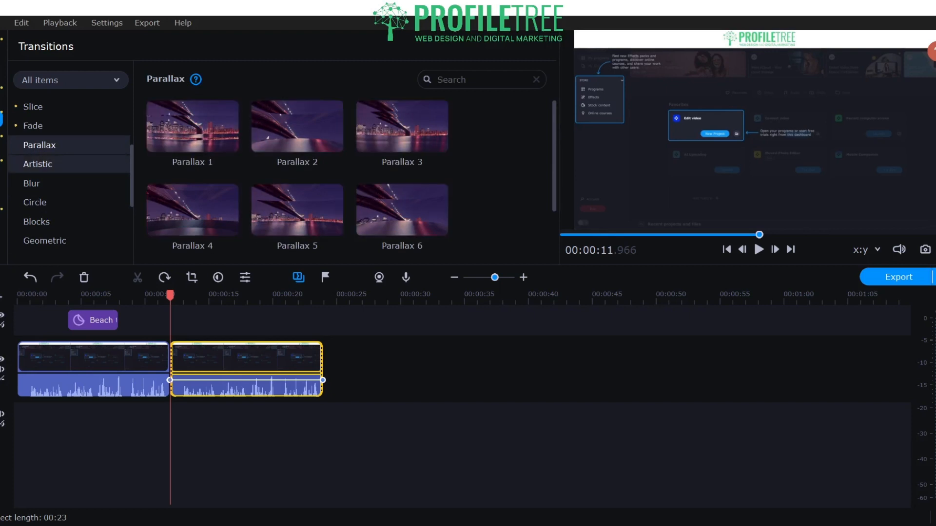
Add the Gradient → transition from the Fade category at the join between the two clips
left_click(34, 125)
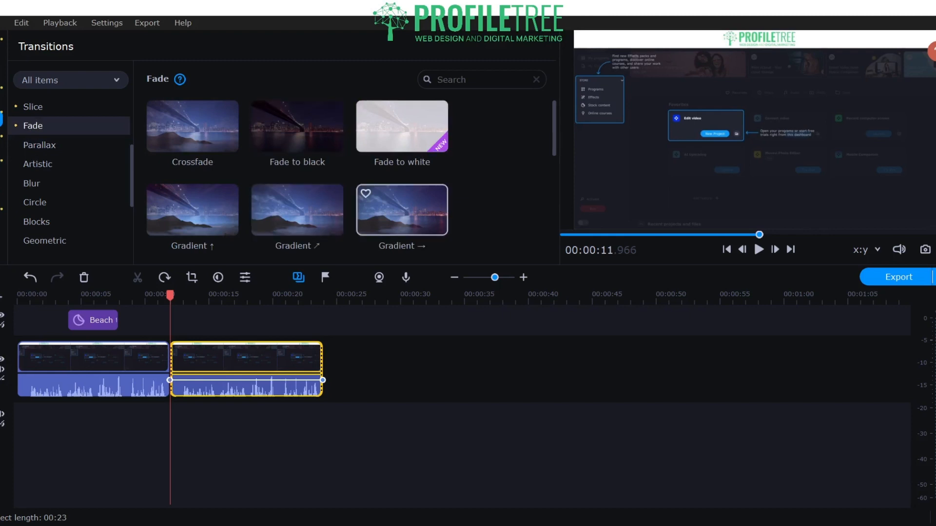
left_click_drag(402, 210, 170, 360)
left_click_drag(341, 363, 171, 367)
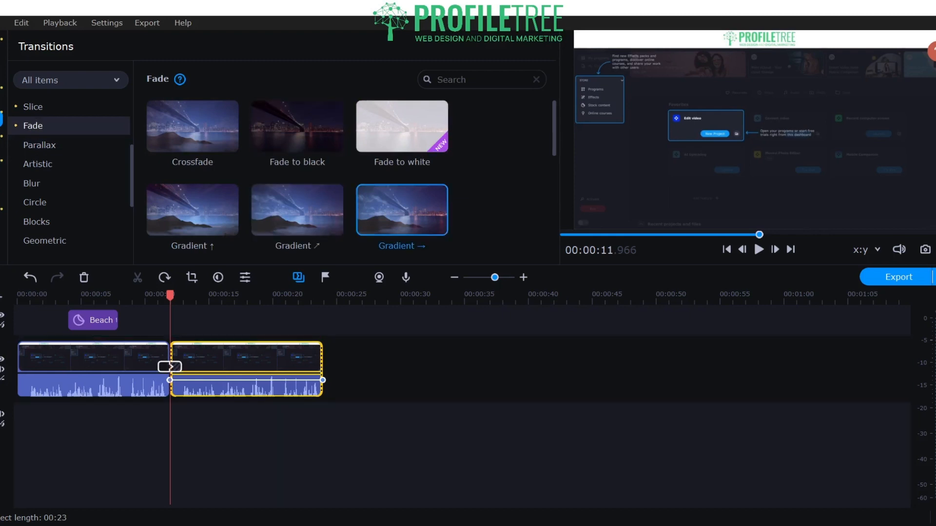
Preview the gradient transition by playing the video from just before the join between the two clips
left_click_drag(495, 277, 511, 277)
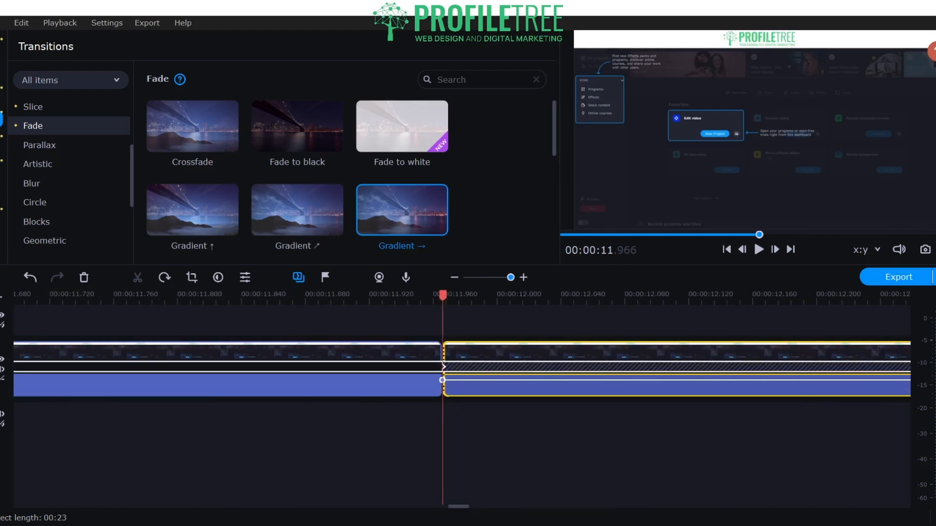
left_click(401, 210)
key("Left")
key("Left")
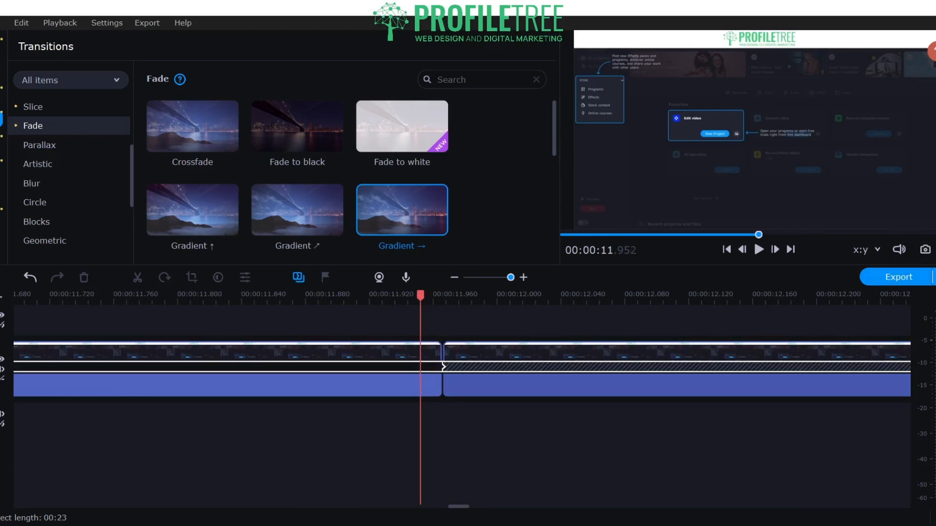
key("space")
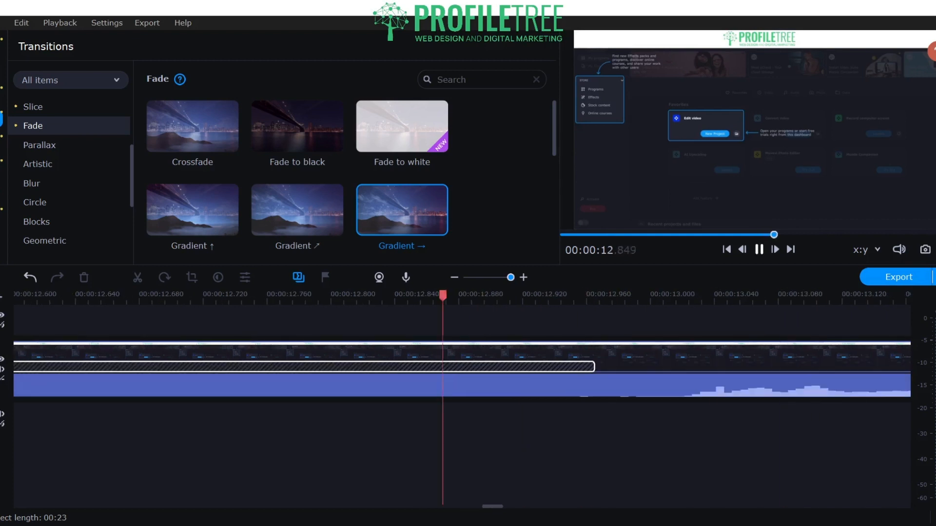
key("space")
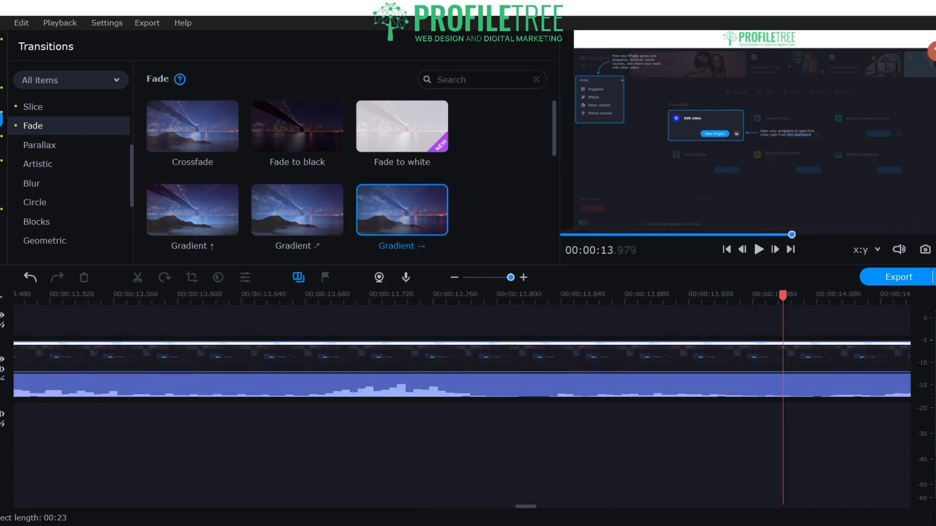
Replay the gradient transition from about 10.2 seconds until past the join between the clips
left_click(487, 294)
scroll(443, 361, "down", 12)
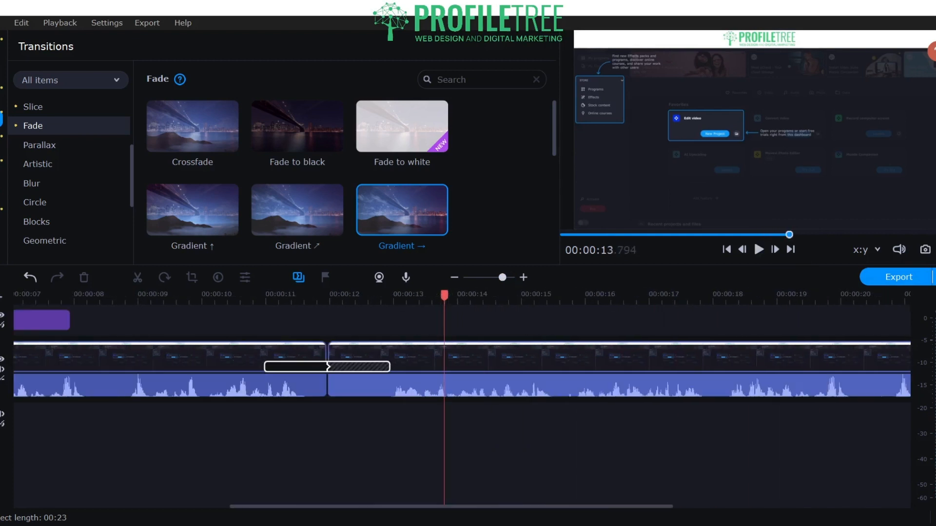
left_click_drag(502, 278, 493, 277)
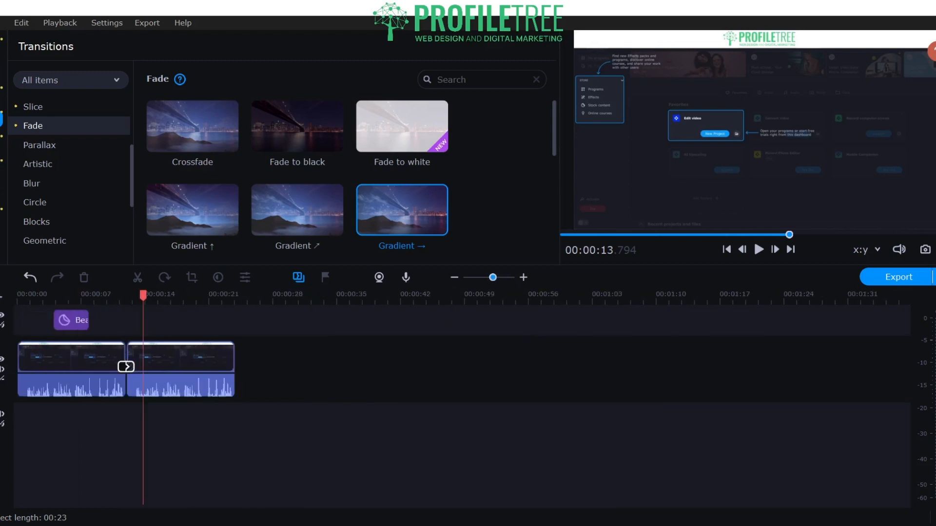
left_click_drag(143, 295, 110, 296)
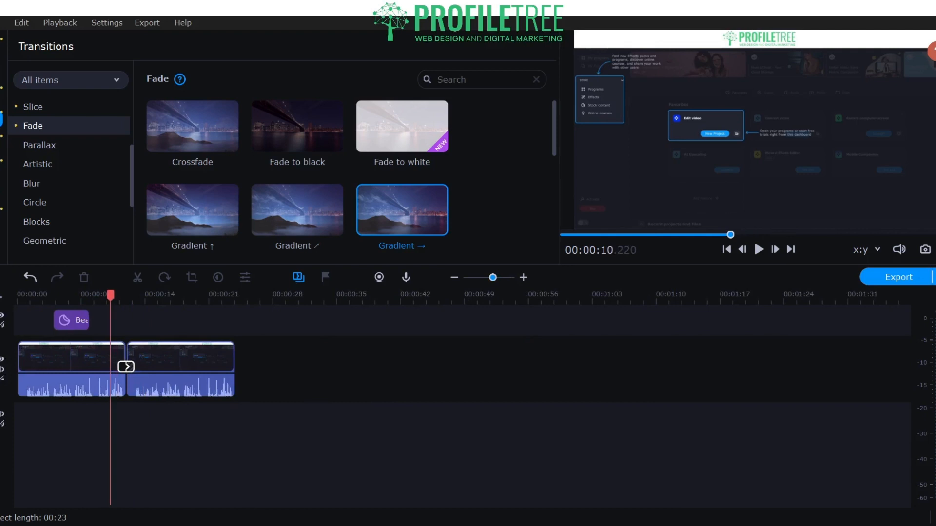
key("space")
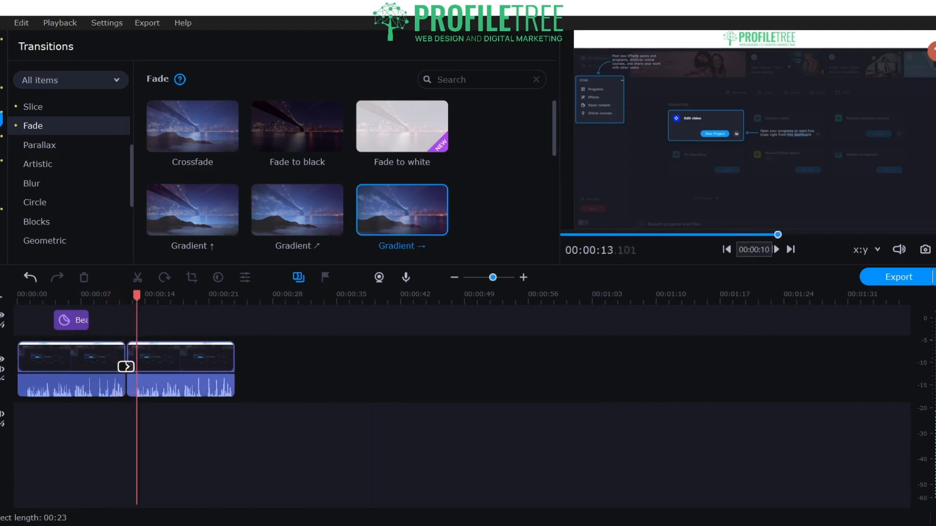
key("space")
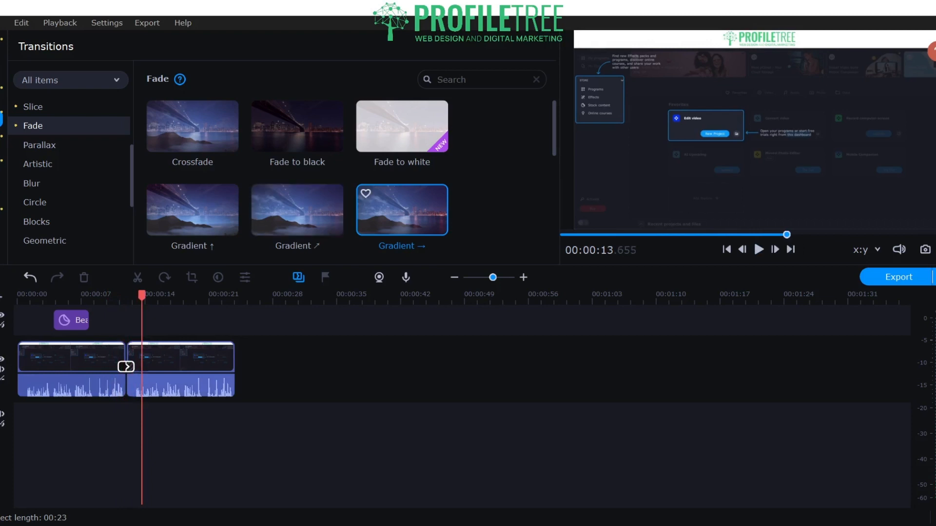
Replace the transition between the two clips with Fade to white and play it
left_click(401, 127)
left_click_drag(402, 127, 125, 366)
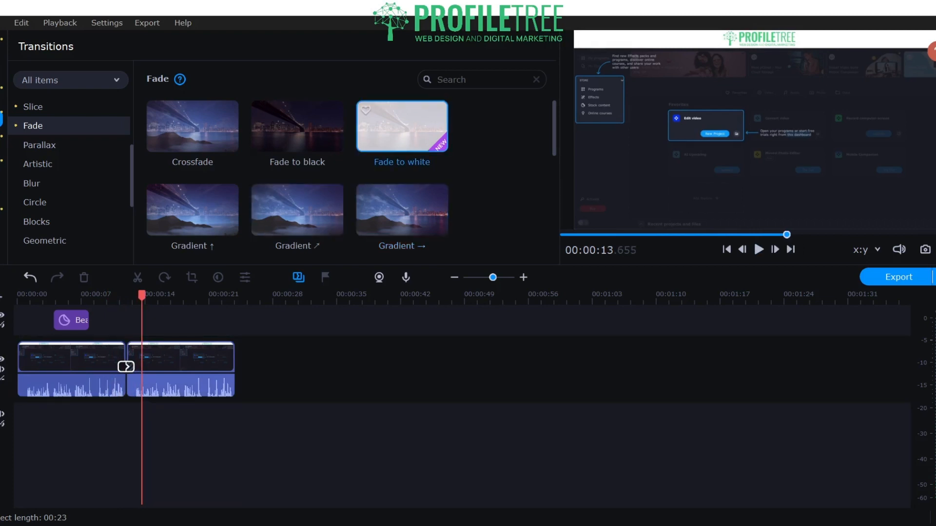
left_click_drag(401, 126, 126, 367)
left_click_drag(142, 295, 112, 295)
left_click(759, 249)
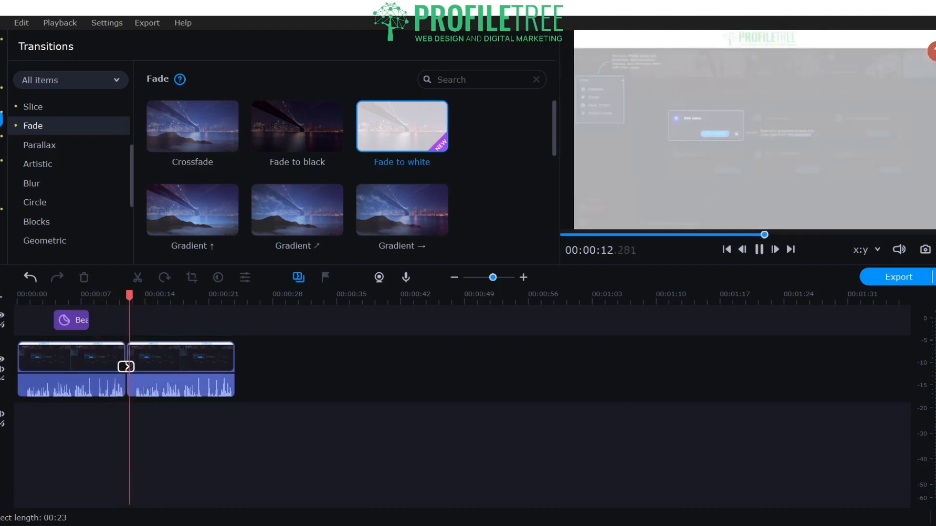
left_click(759, 249)
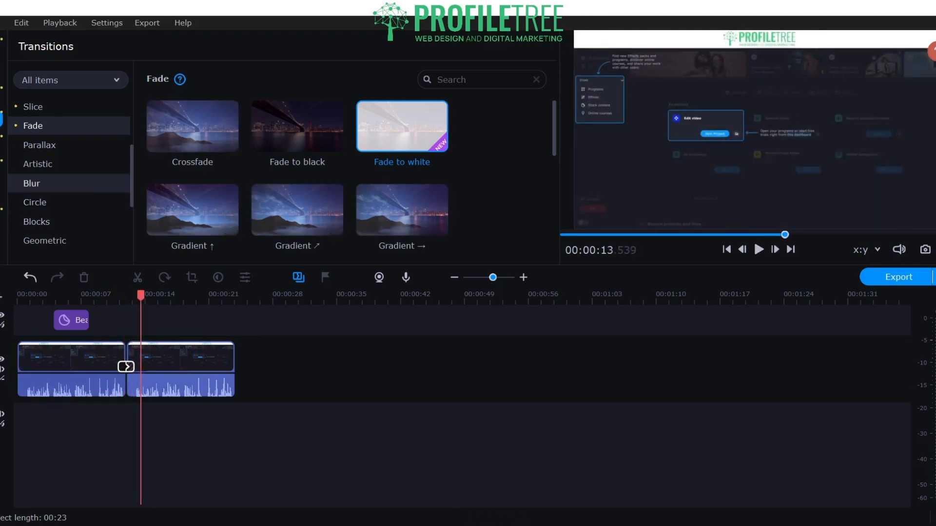
Replace the transition between the two clips with Mosaic from the Blocks category and play it from about 9.45 seconds
left_click(37, 222)
left_click_drag(402, 126, 126, 366)
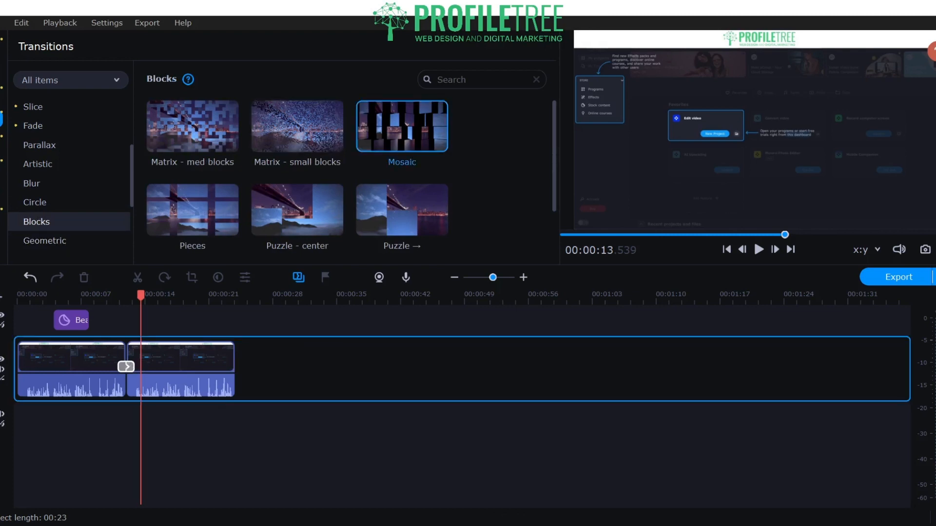
left_click_drag(141, 295, 104, 295)
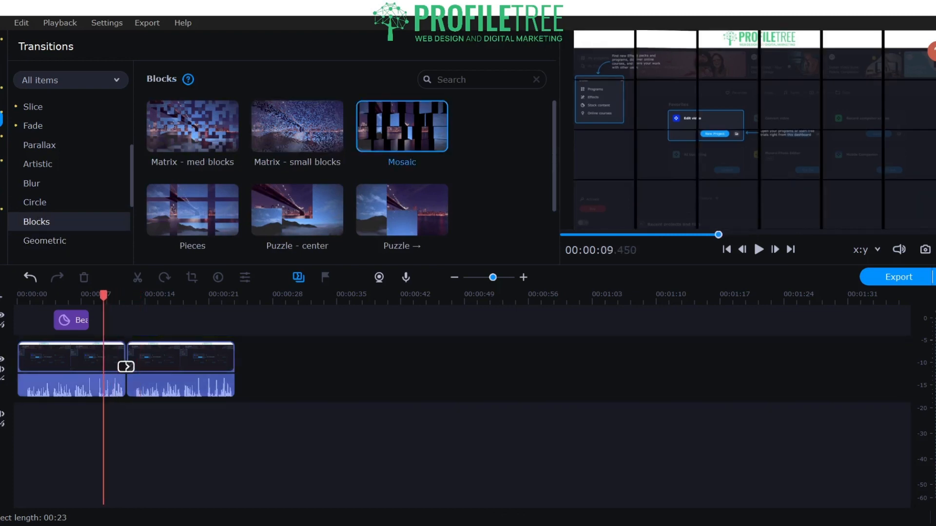
left_click(759, 249)
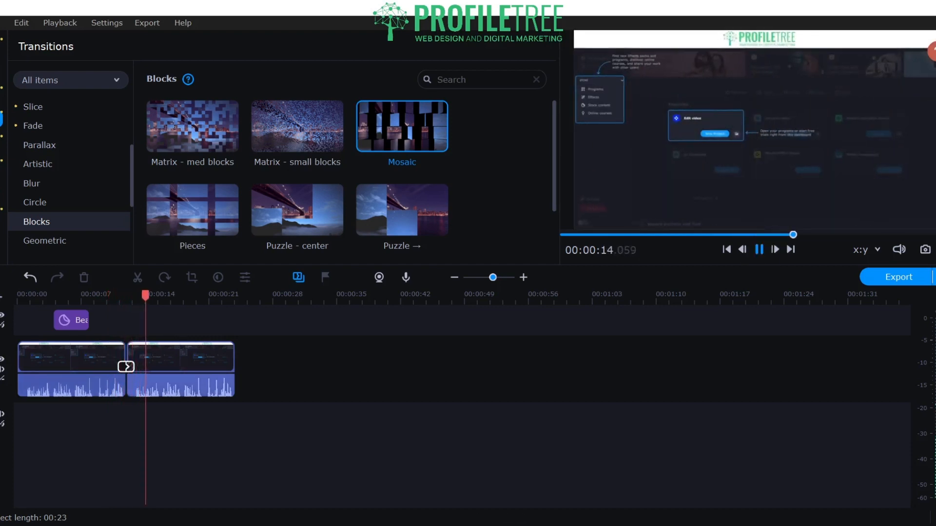
key("space")
Apply the Camera shake filter to the second clip and play the result from about 11 seconds
left_click(2, 143)
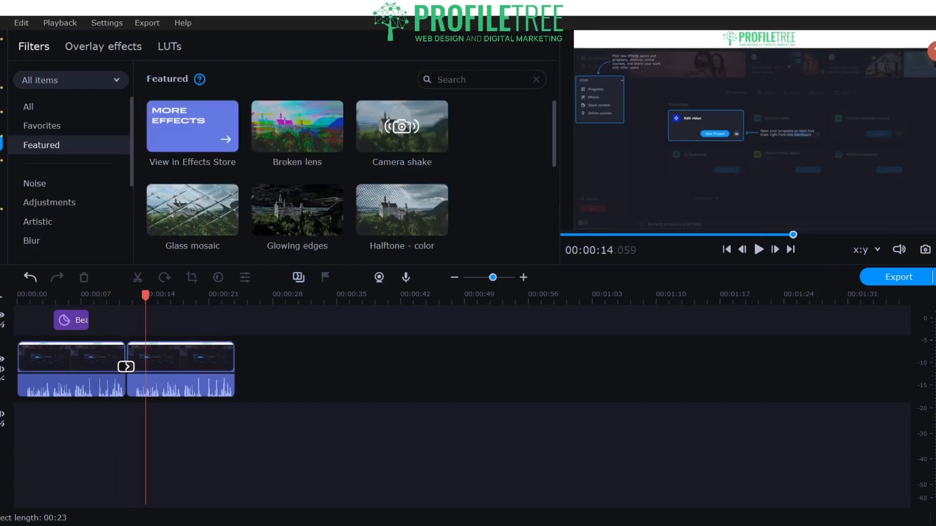
left_click(401, 126)
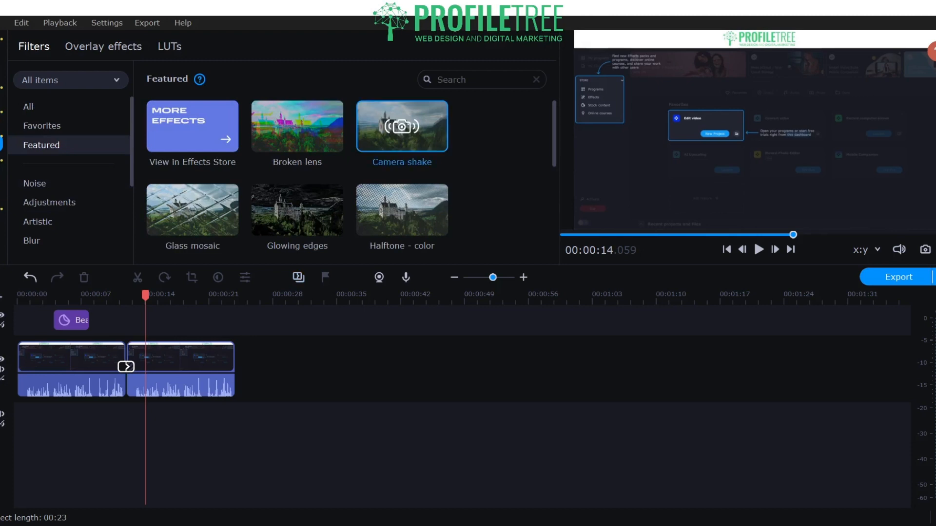
left_click_drag(402, 127, 170, 360)
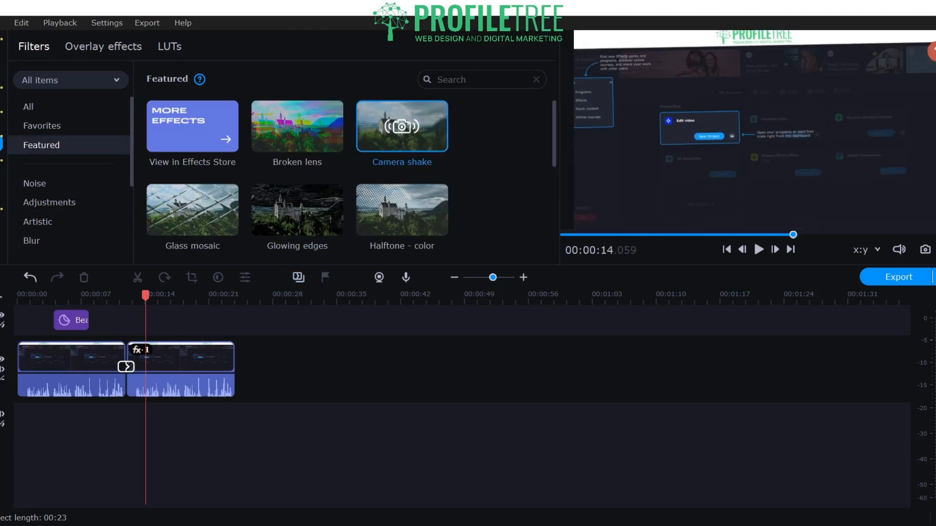
left_click_drag(793, 235, 743, 234)
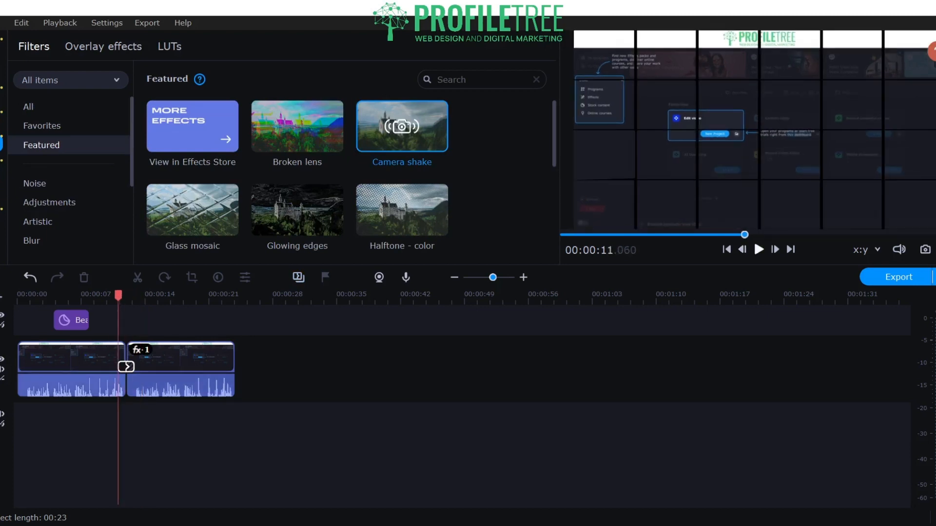
left_click(759, 249)
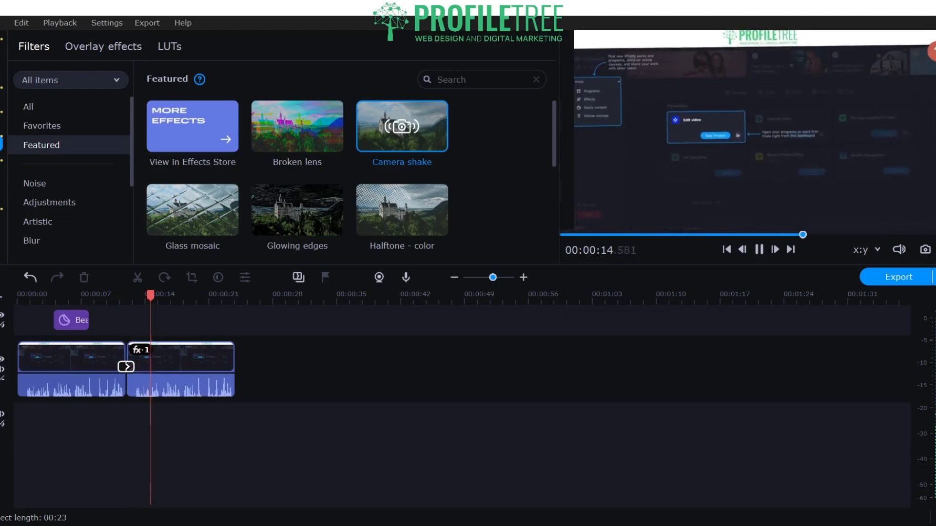
key("space")
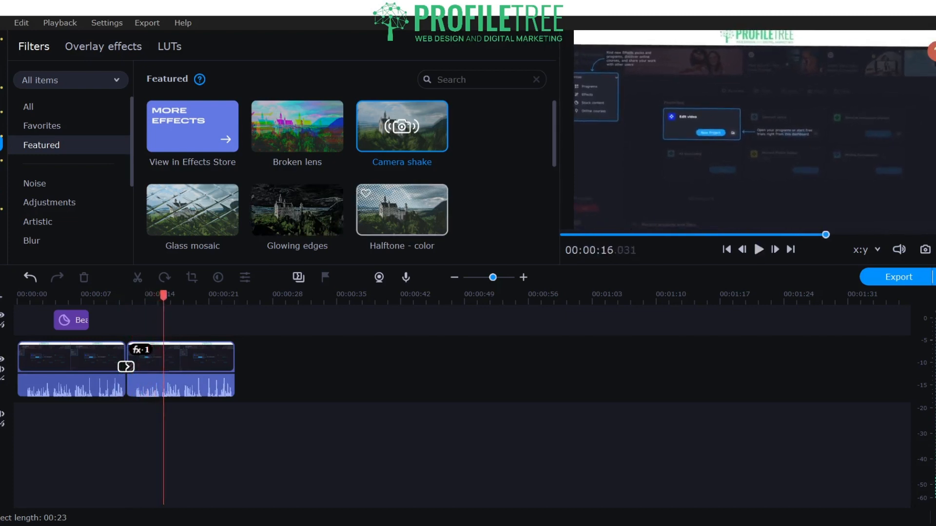
Add the Motion blur filter to the second clip and open the clip's list of applied effects
scroll(298, 215, "down", 2)
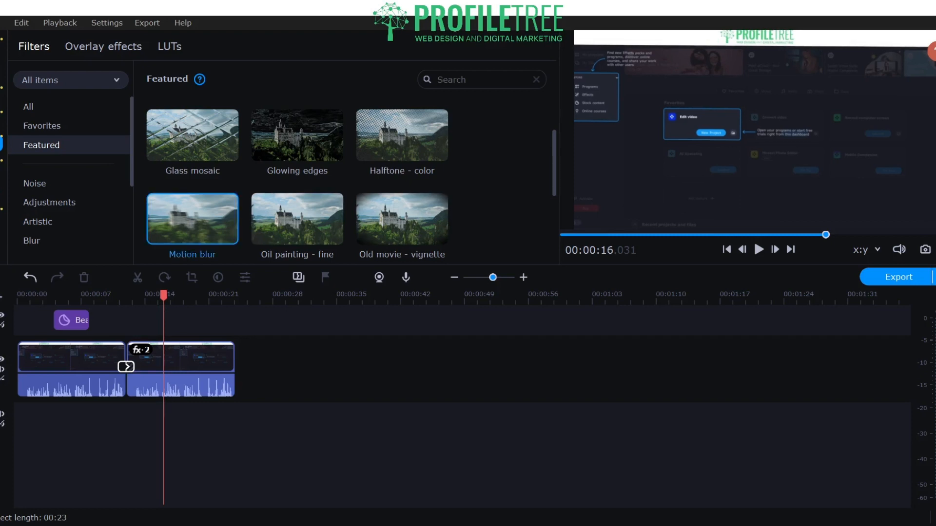
left_click(141, 350)
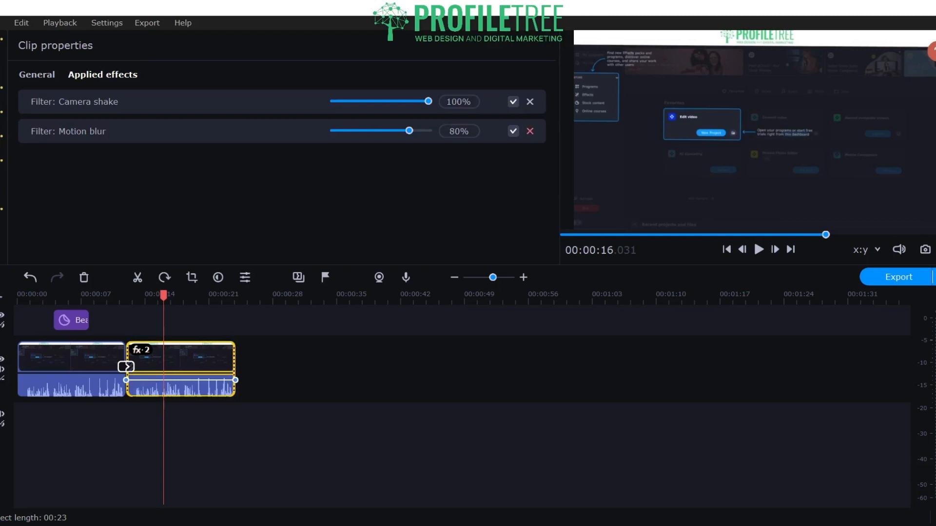
Remove Camera shake from the second clip and add the Paper planes, Pop art - 4 tiles, Sharpen - high, Vertical fill, Tilt-shift - middle and Static - low filters
left_click(529, 101)
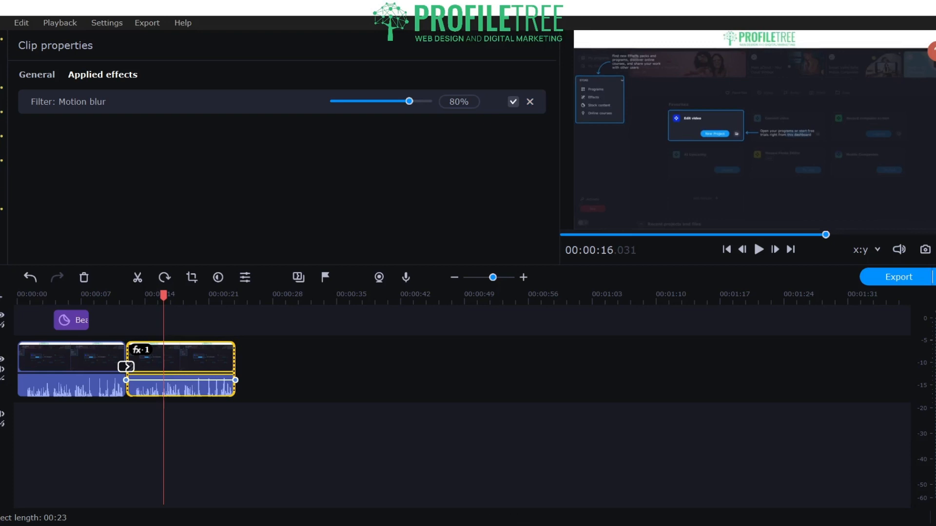
left_click(1, 144)
scroll(297, 210, "down", 2)
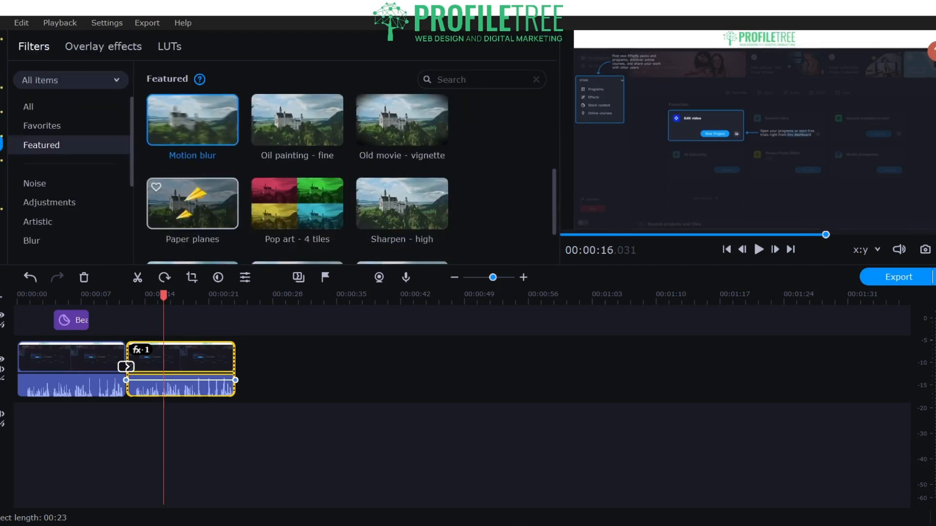
left_click(297, 204)
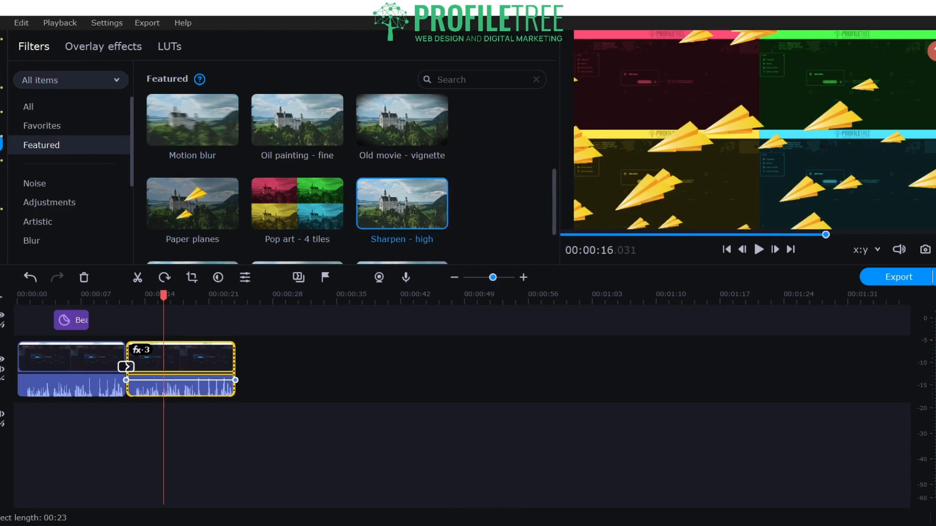
left_click(402, 203)
scroll(402, 209, "down", 2)
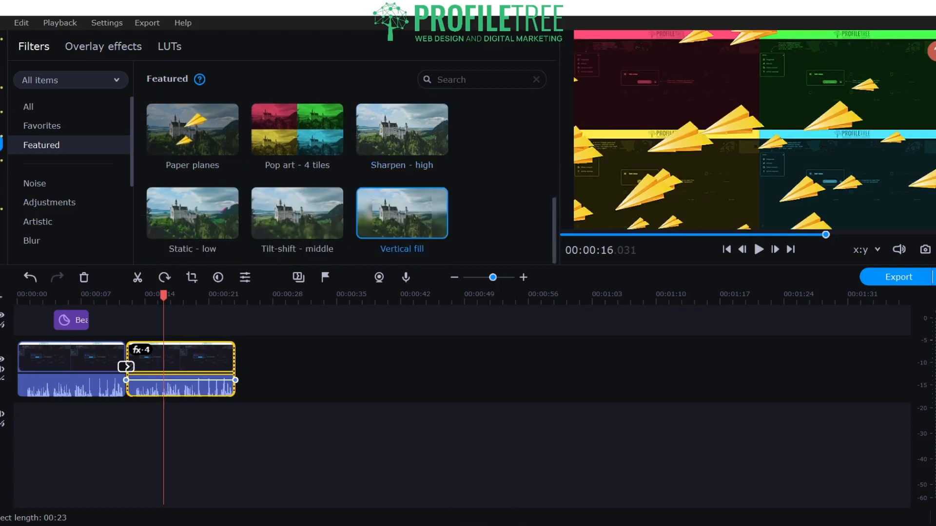
left_click(298, 213)
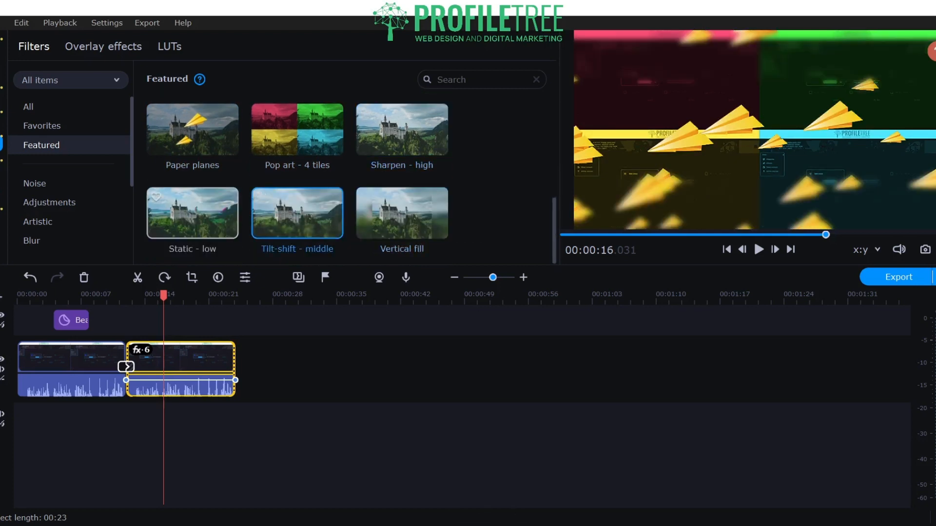
left_click(192, 213)
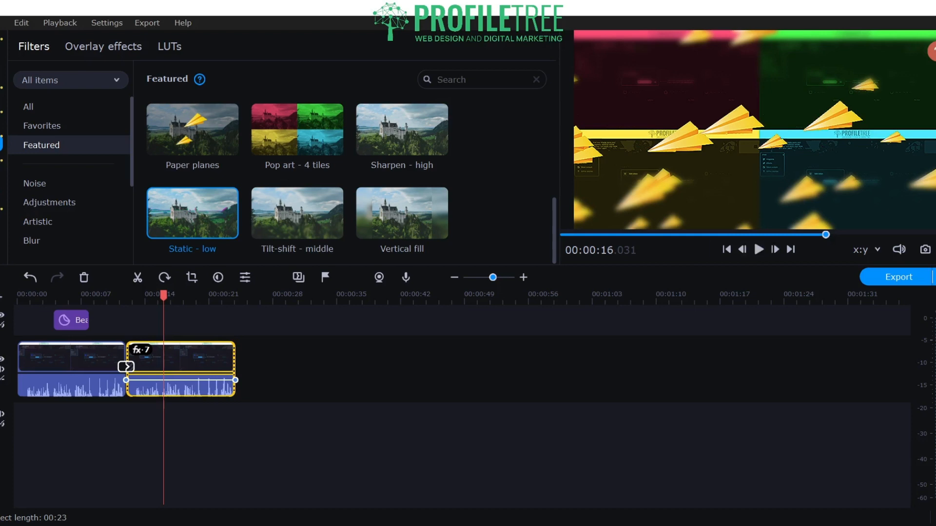
Play the second clip with its stacked filters from about 14.8 seconds and pause after a moment
left_click_drag(163, 295, 150, 295)
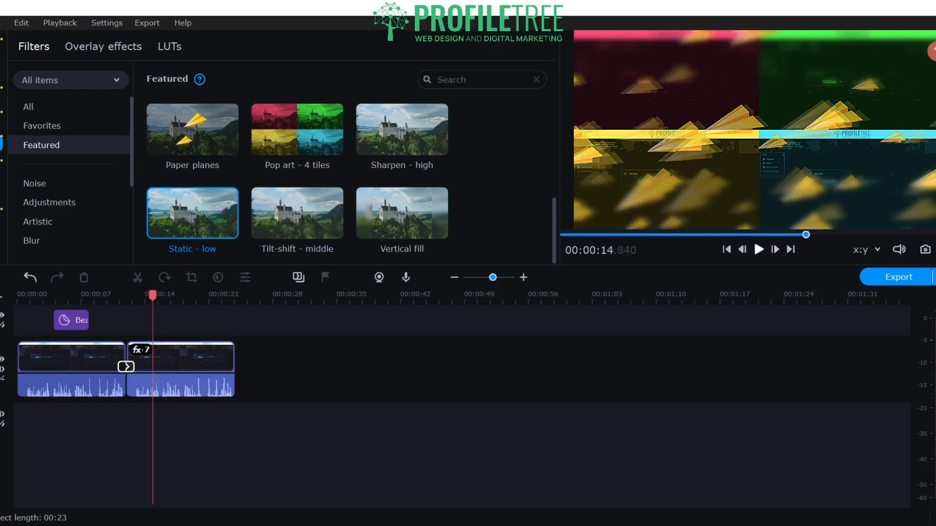
left_click(759, 250)
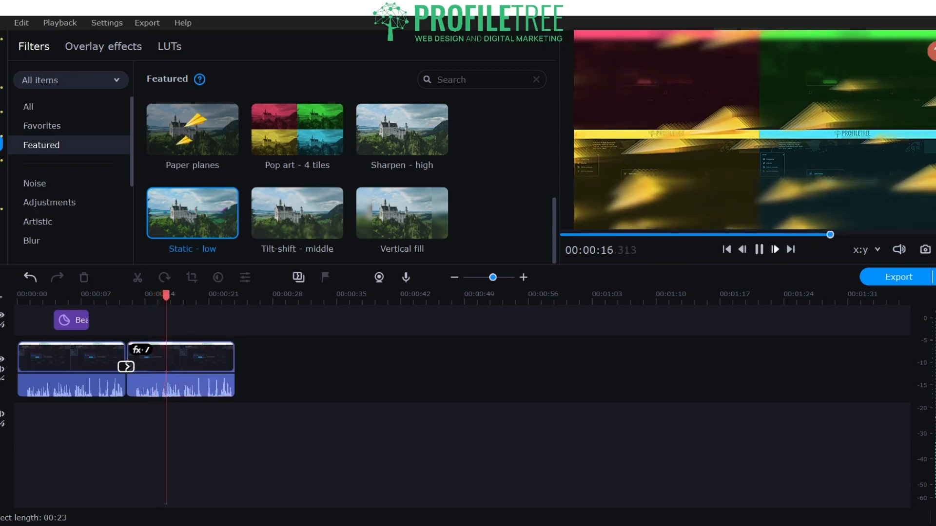
left_click(758, 249)
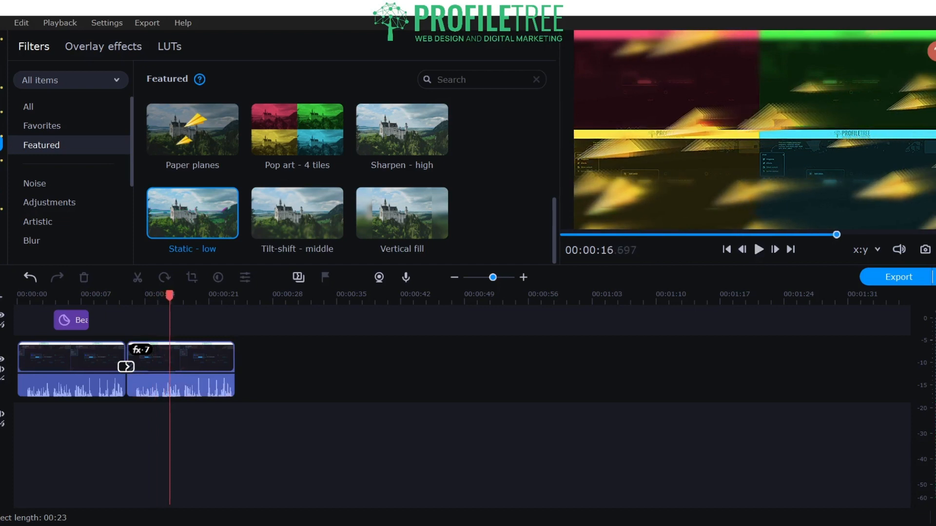
Open the second clip's list of applied effects and remove every filter from it
left_click(141, 349)
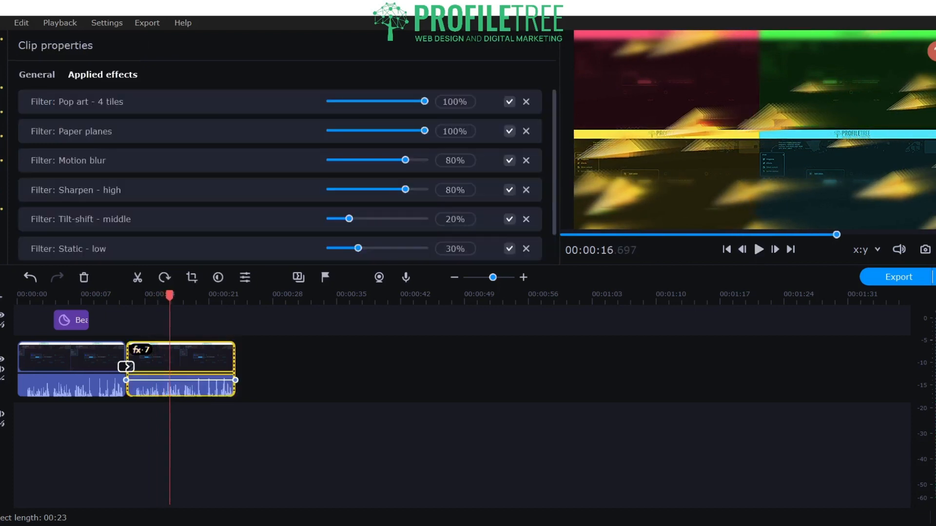
left_click(526, 101)
left_click(525, 102)
left_click(525, 102)
left_click(525, 102)
left_click(526, 102)
left_click(526, 102)
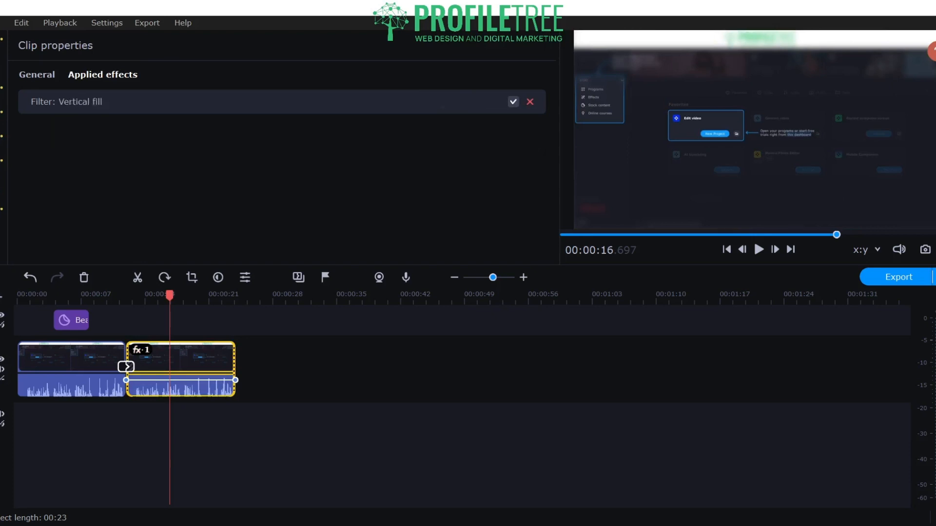
left_click(526, 102)
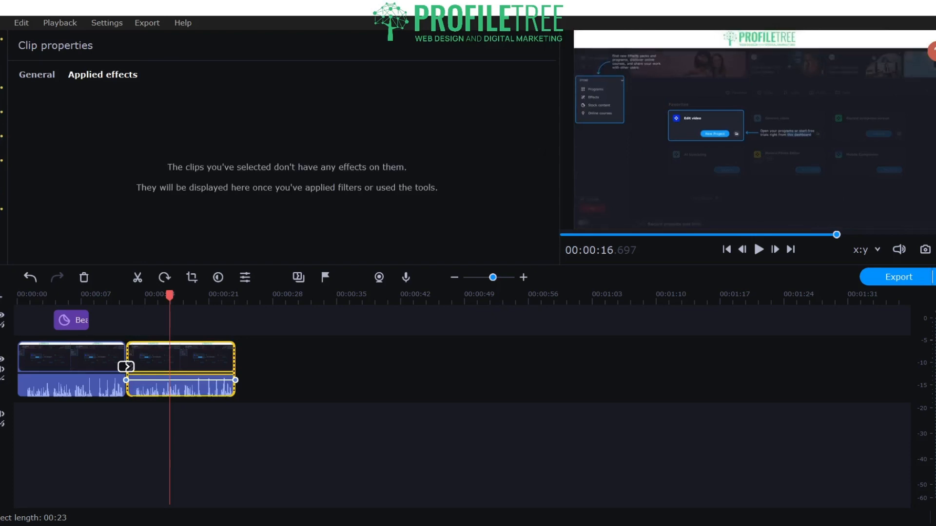
Examine the video tools from Color adjustments through Scene detection, and the audio tools starting with Sound autocorrect
left_click(141, 320)
left_click(134, 295)
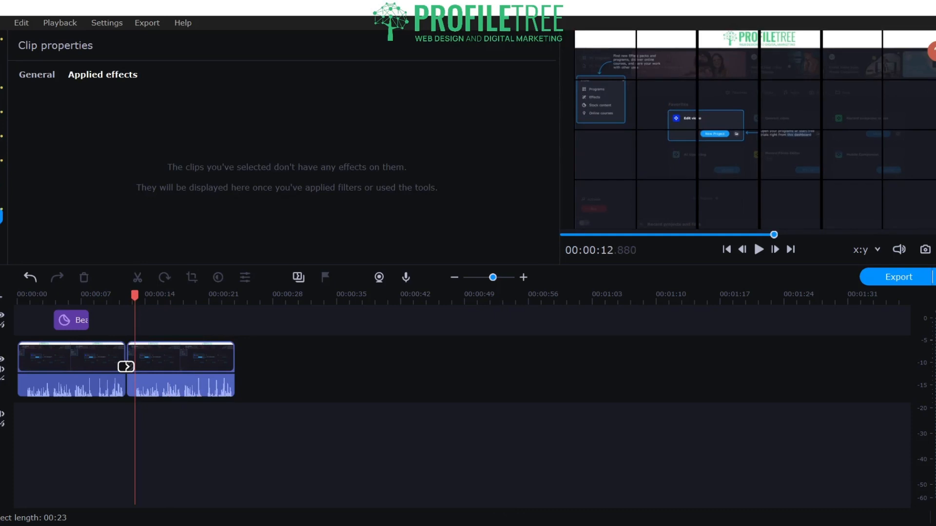
left_click(1, 216)
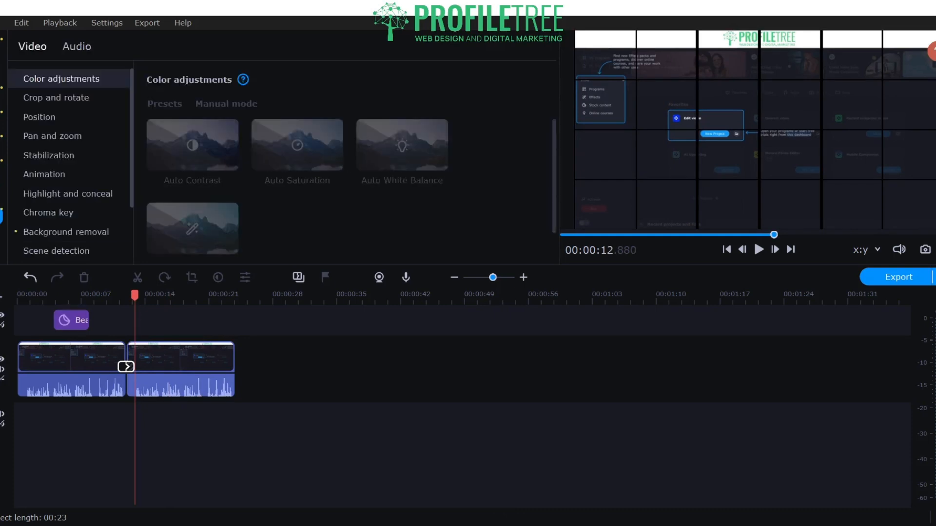
left_click(56, 98)
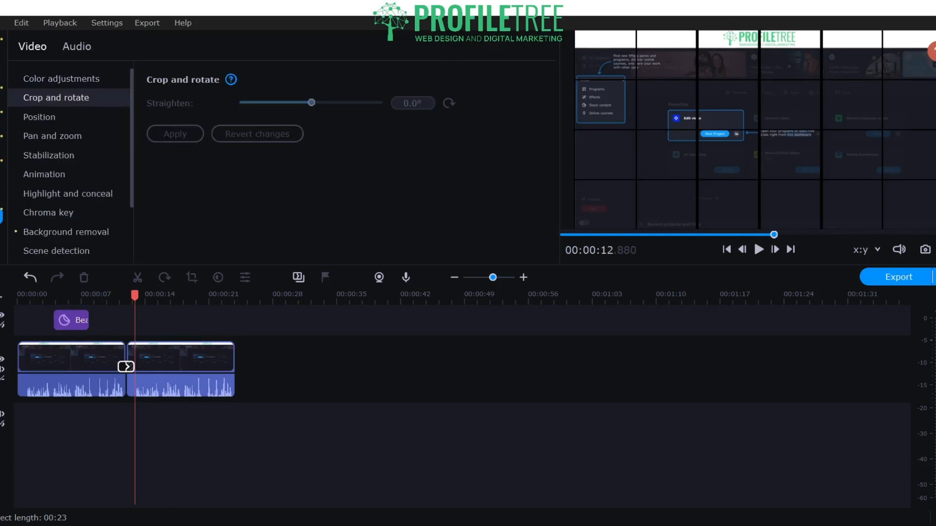
left_click(39, 117)
left_click(52, 136)
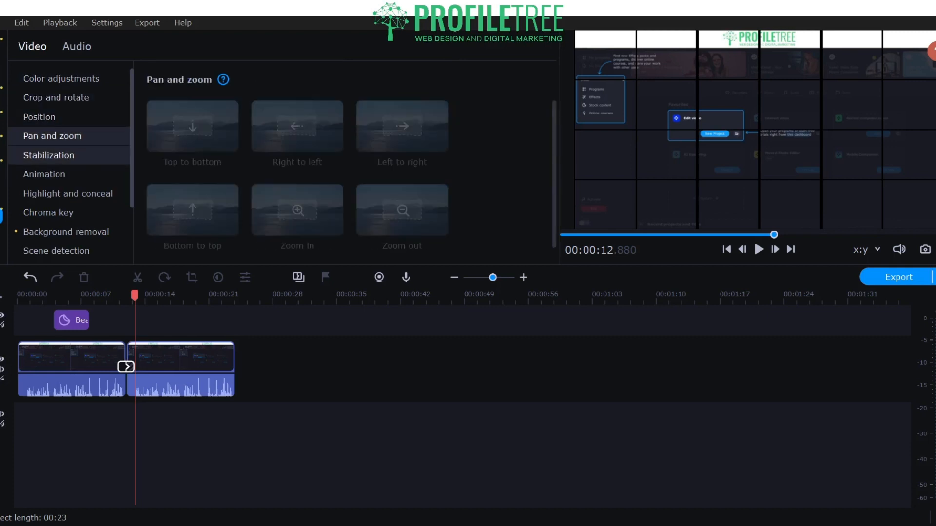
left_click(49, 155)
left_click(44, 174)
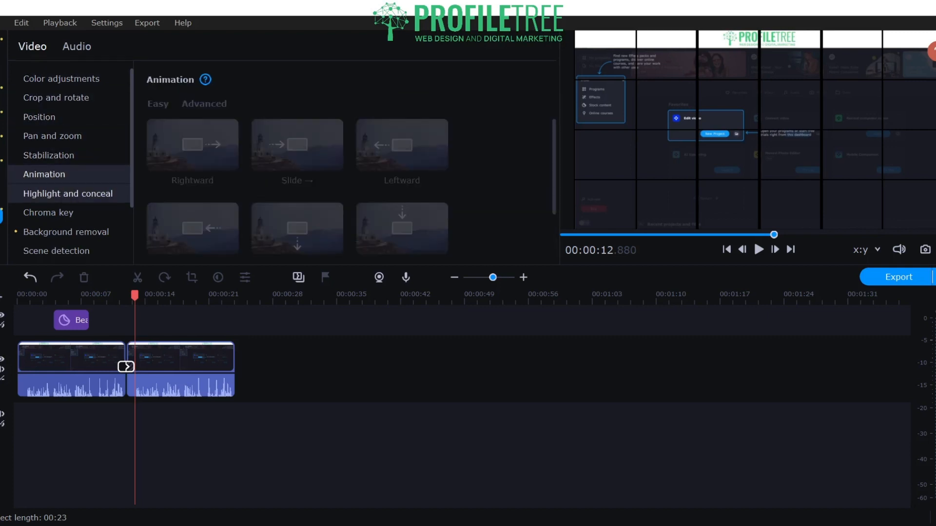
left_click(68, 193)
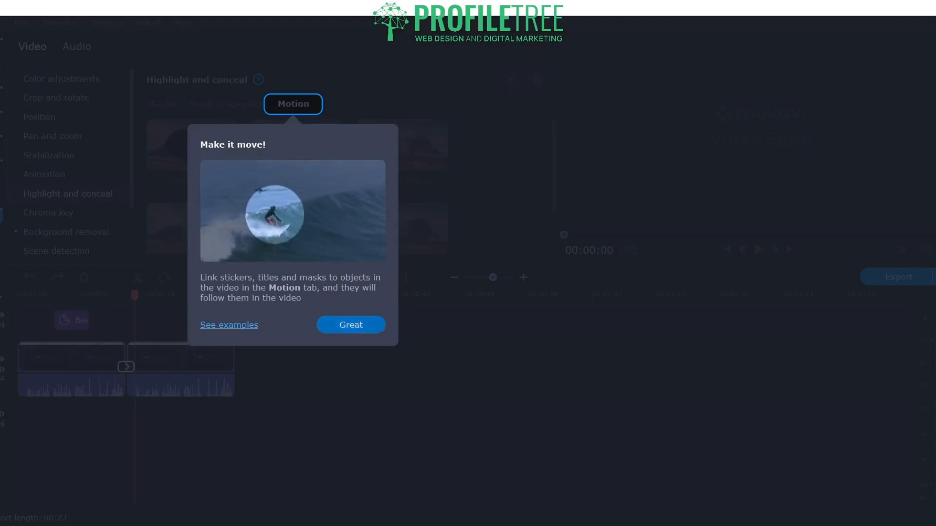
left_click(351, 324)
left_click(47, 212)
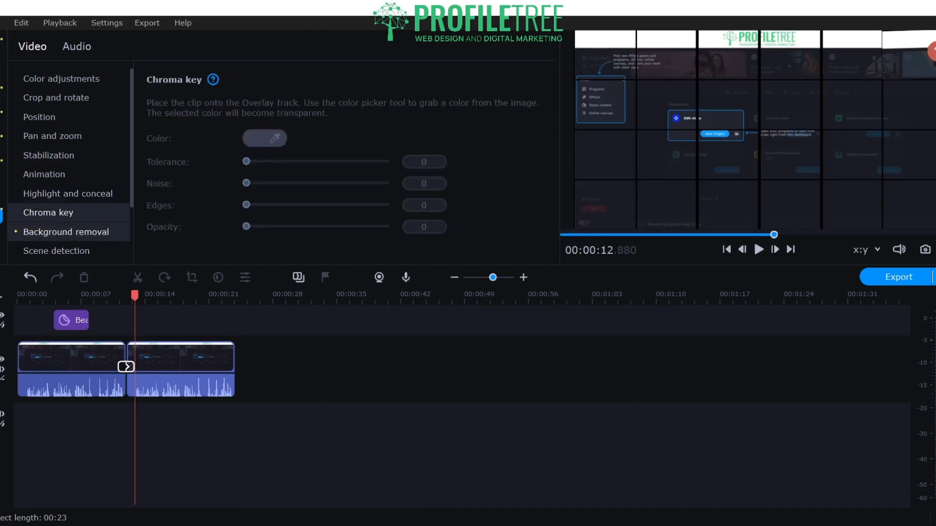
left_click(66, 232)
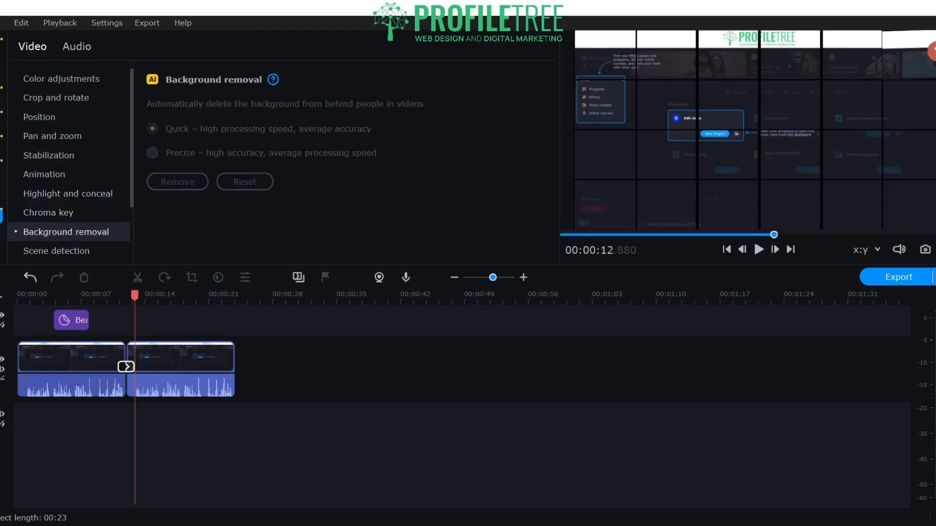
left_click(57, 251)
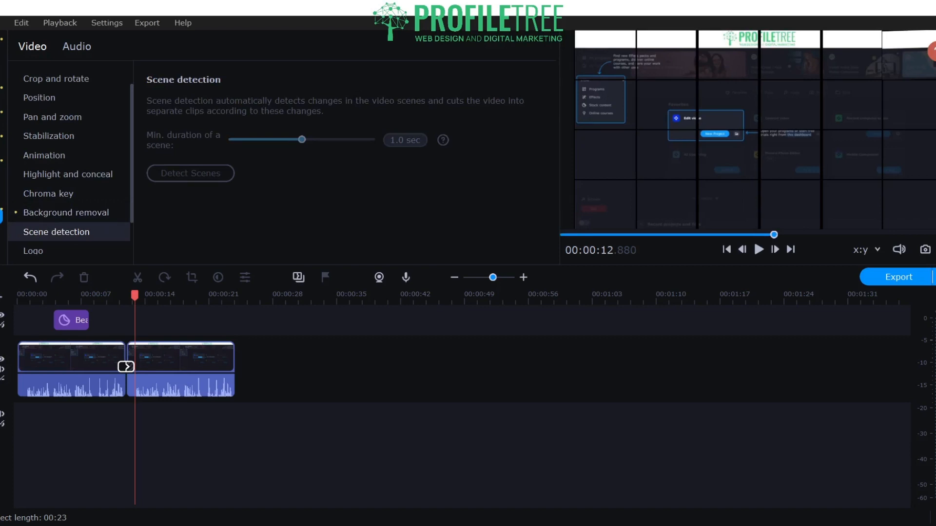
left_click(76, 46)
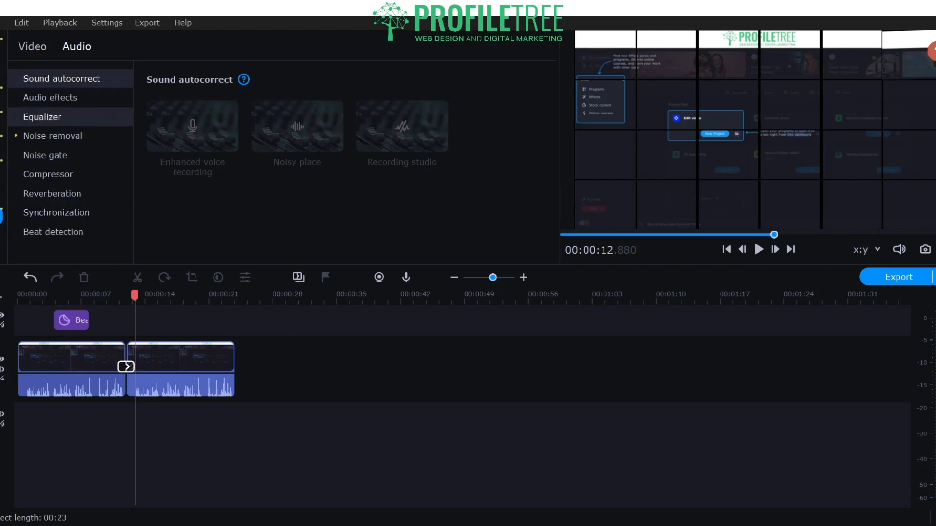
left_click(33, 46)
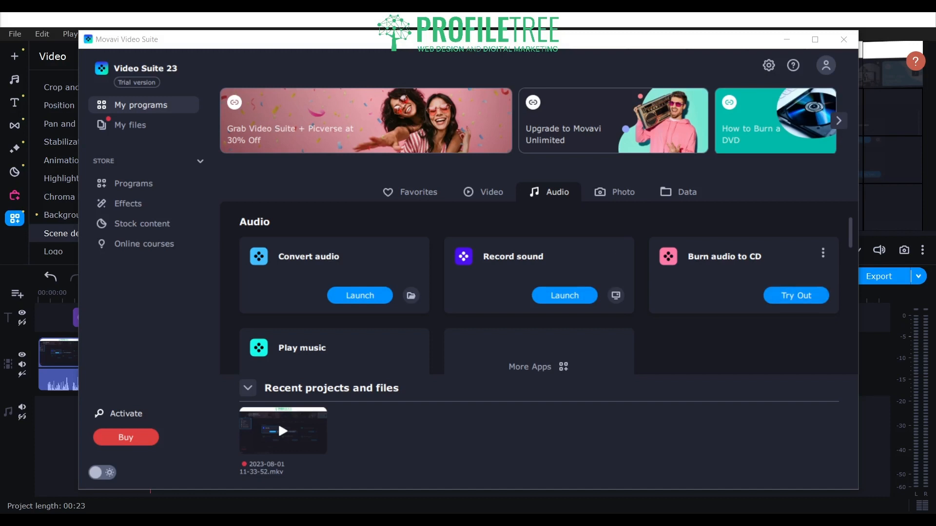
Look through the audio programs in the Movavi Video Suite launcher, launch Convert audio and dismiss its introductory tip
scroll(545, 294, "down", 3)
scroll(546, 295, "up", 2)
scroll(361, 297, "down", 2)
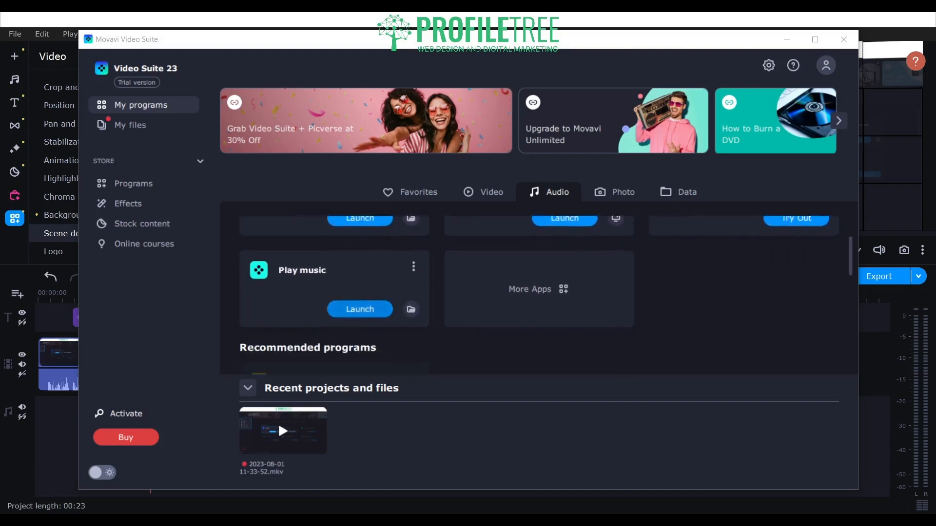
scroll(360, 297, "up", 3)
left_click(360, 296)
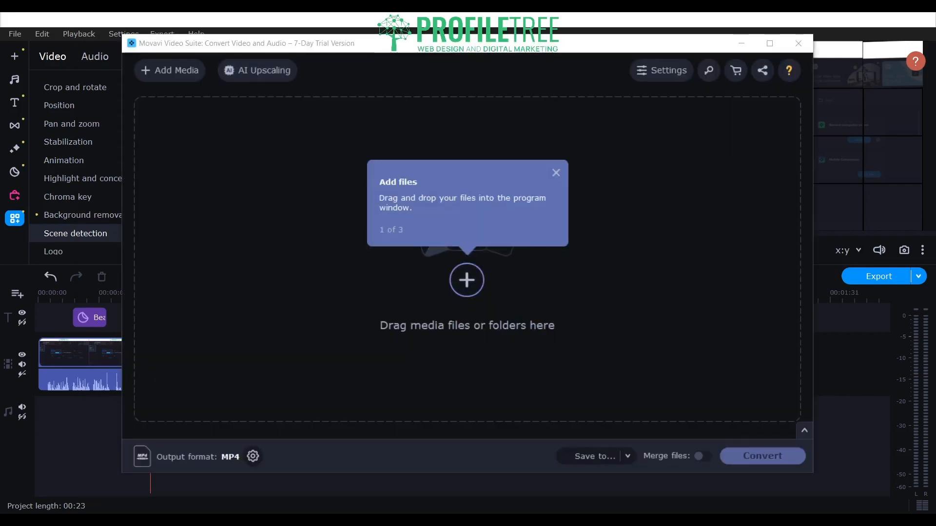
left_click(556, 172)
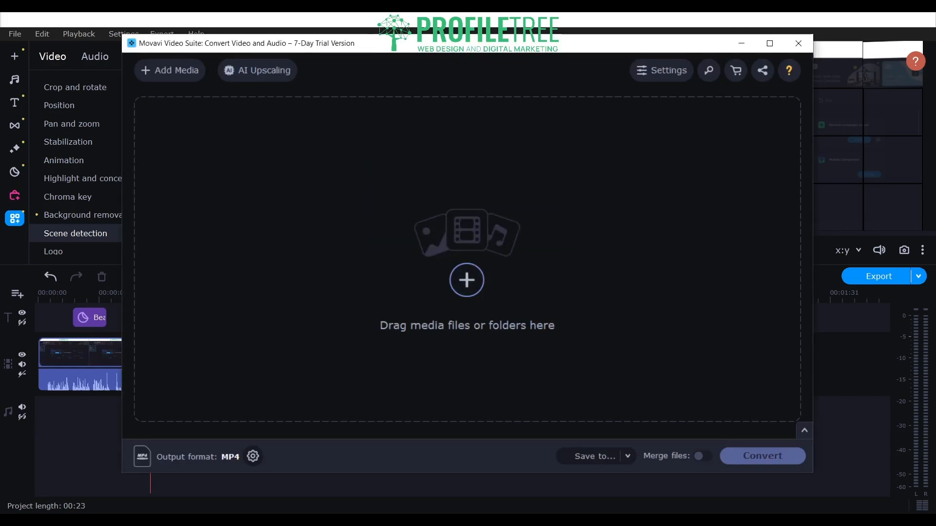
mouse_move(308, 521)
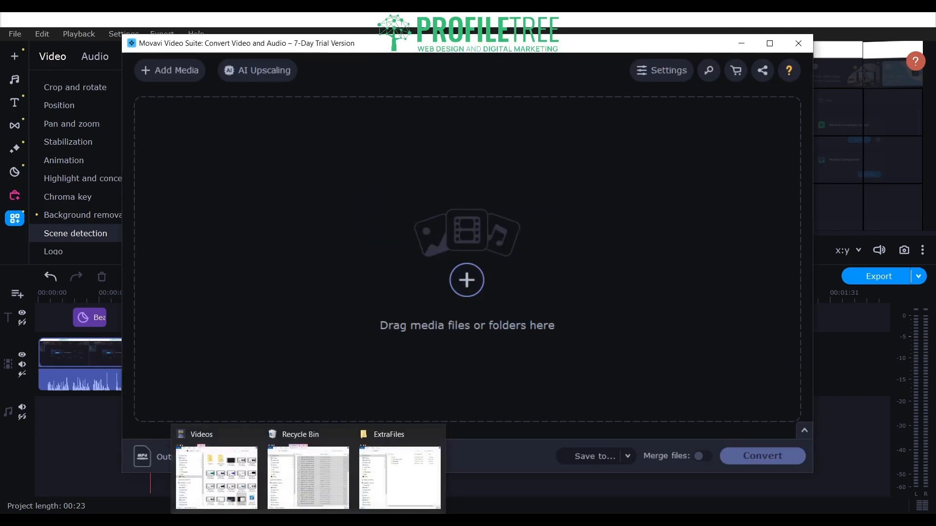
left_click(217, 475)
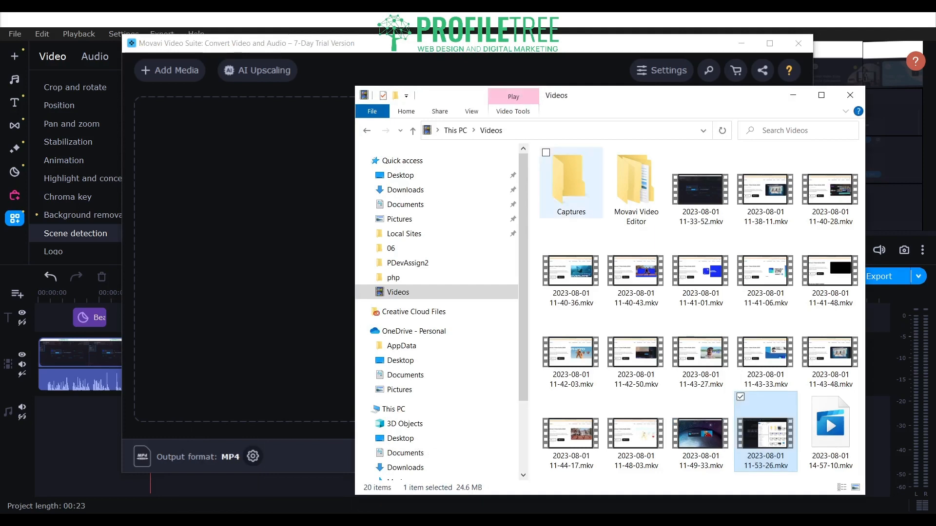
mouse_move(642, 94)
left_mouse_down()
mouse_move(631, 105)
mouse_move(652, 85)
left_mouse_up()
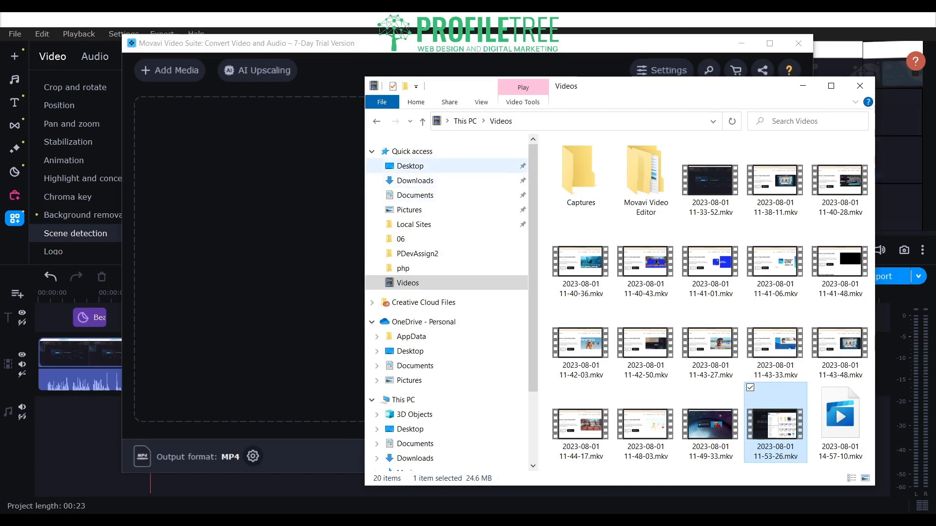
left_click_drag(709, 180, 293, 264)
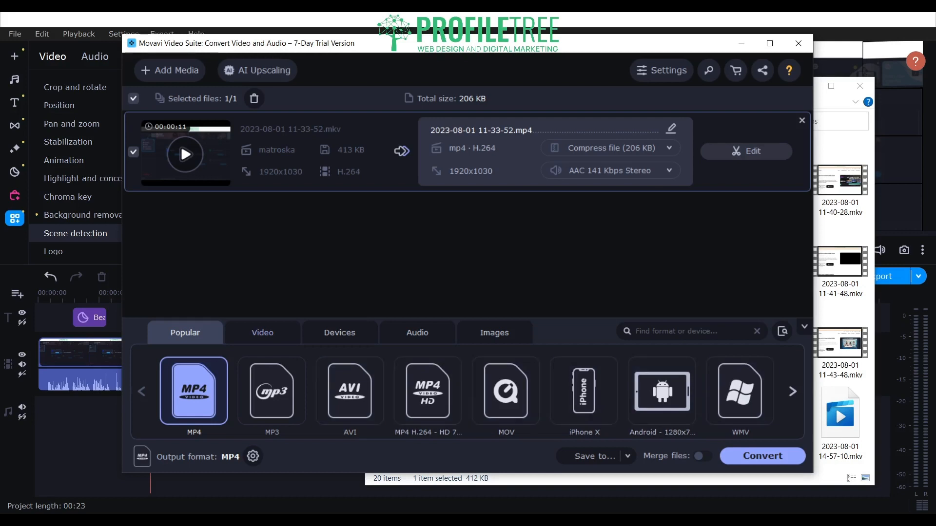
Browse the audio output formats and set the conversion format to MP3 - Original Bitrate
left_click(417, 333)
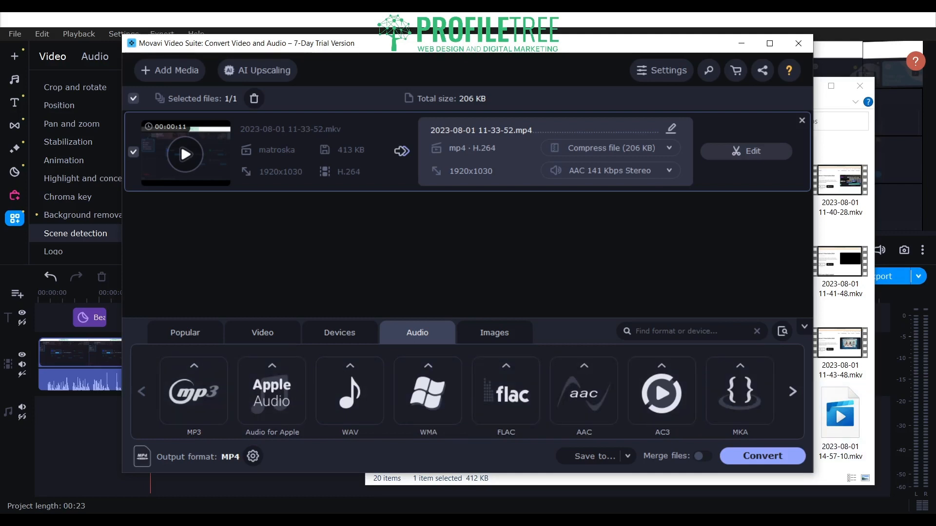
left_click(792, 391)
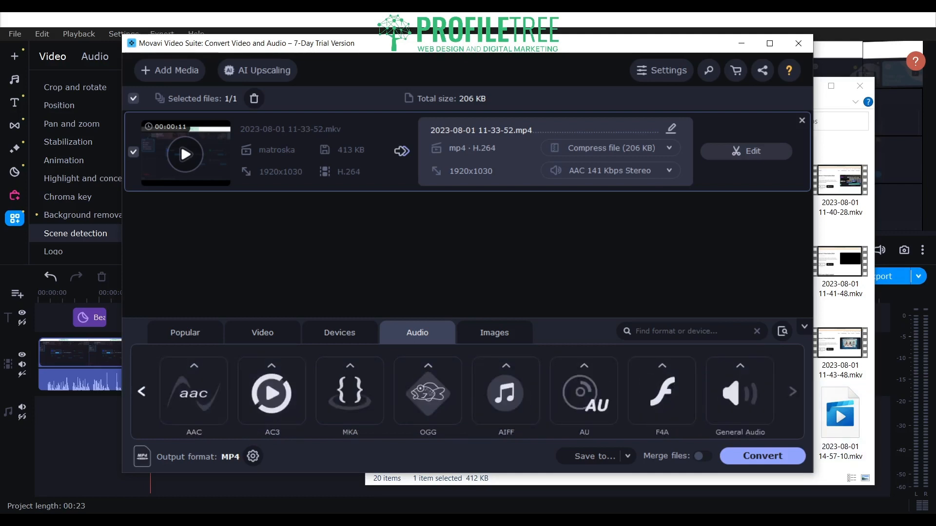
left_click(141, 391)
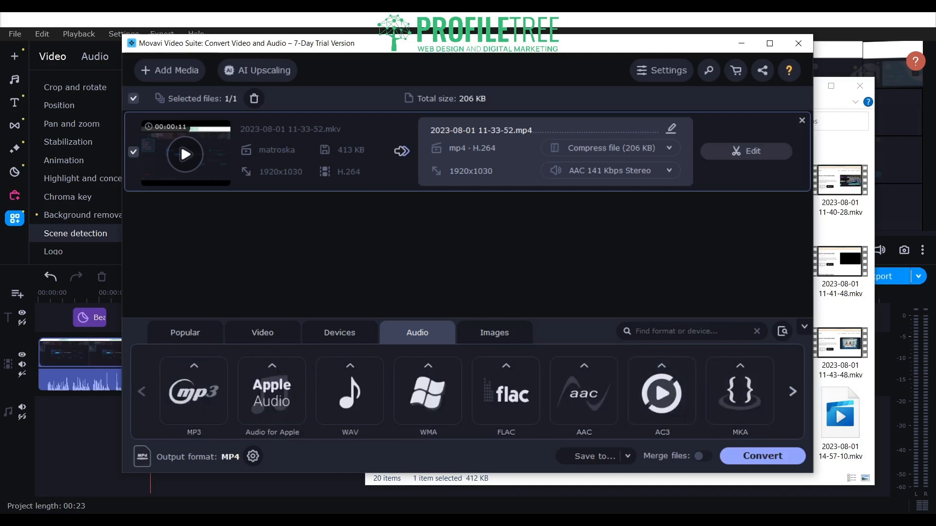
left_click(193, 391)
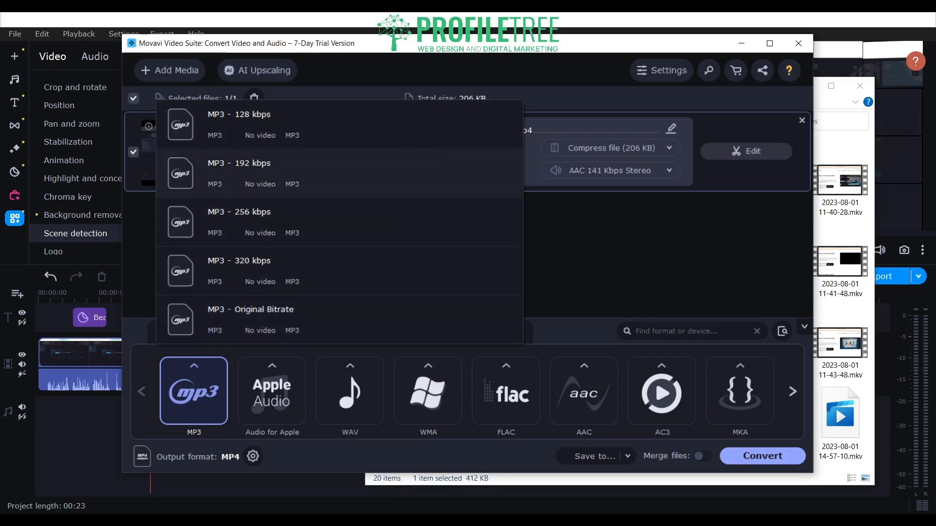
left_click(264, 314)
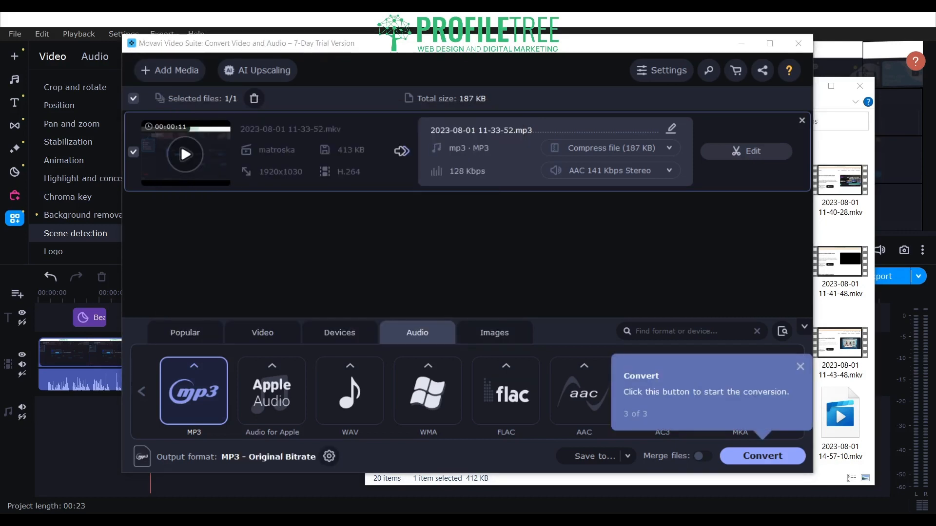
Convert the recording to MP3 in the trial version and return to the Movavi Video Suite launcher
left_click(762, 455)
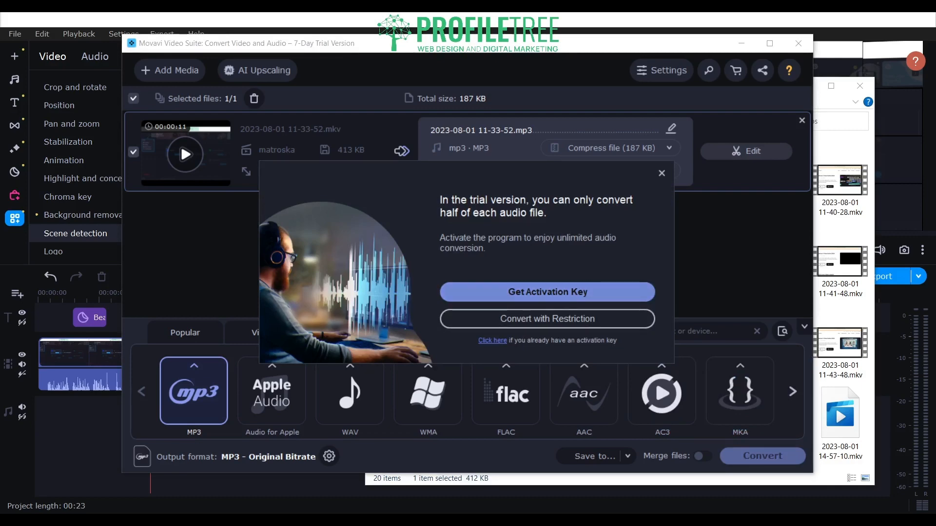
left_click(548, 292)
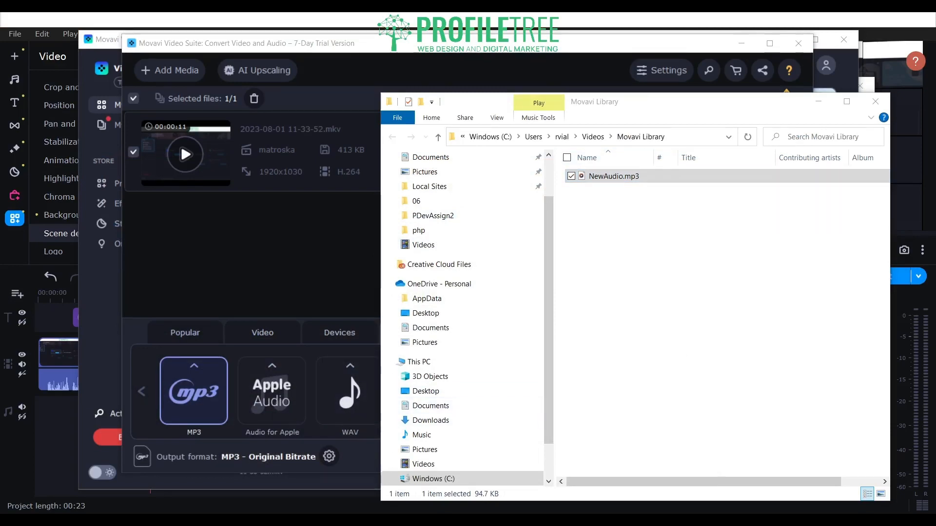
left_click(234, 268)
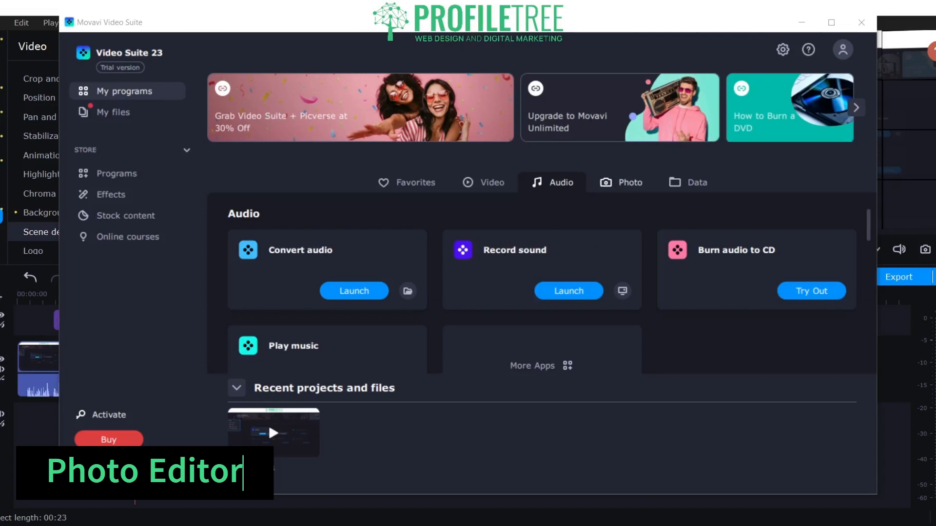
Look through the photo programs in the launcher and try out Movavi Photo Editor
left_click(622, 182)
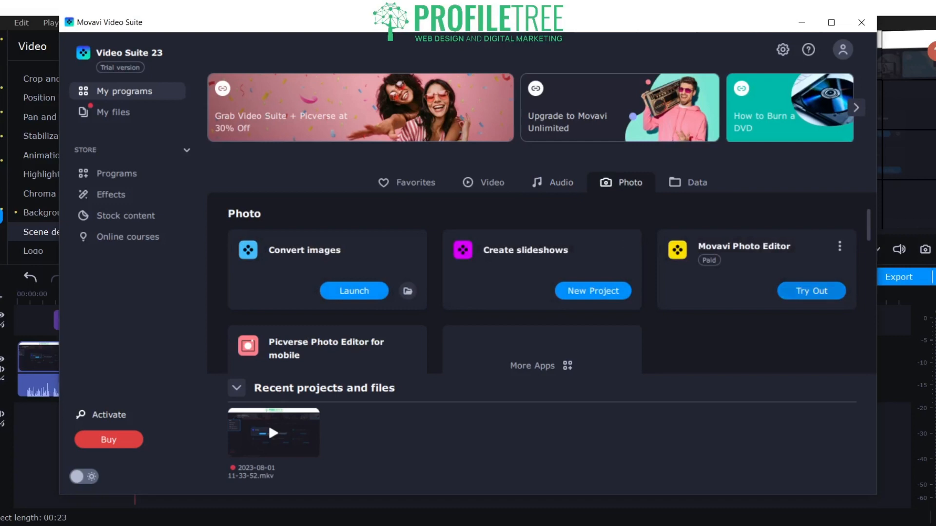
scroll(549, 288, "down", 1)
scroll(541, 288, "down", 1)
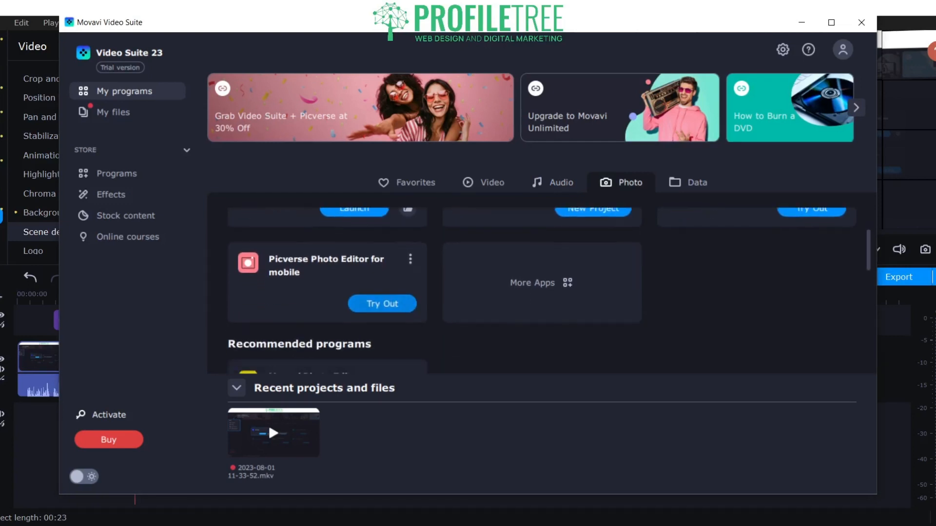
scroll(541, 287, "up", 2)
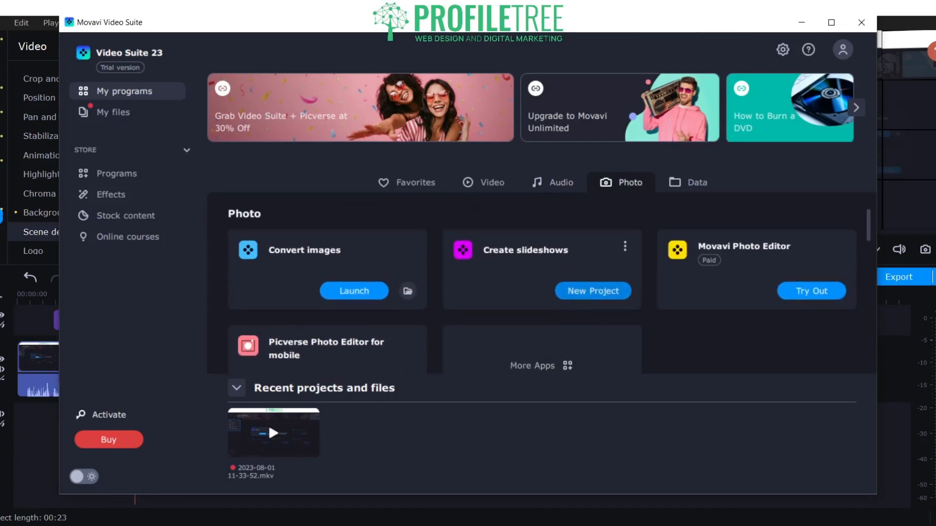
left_click(811, 291)
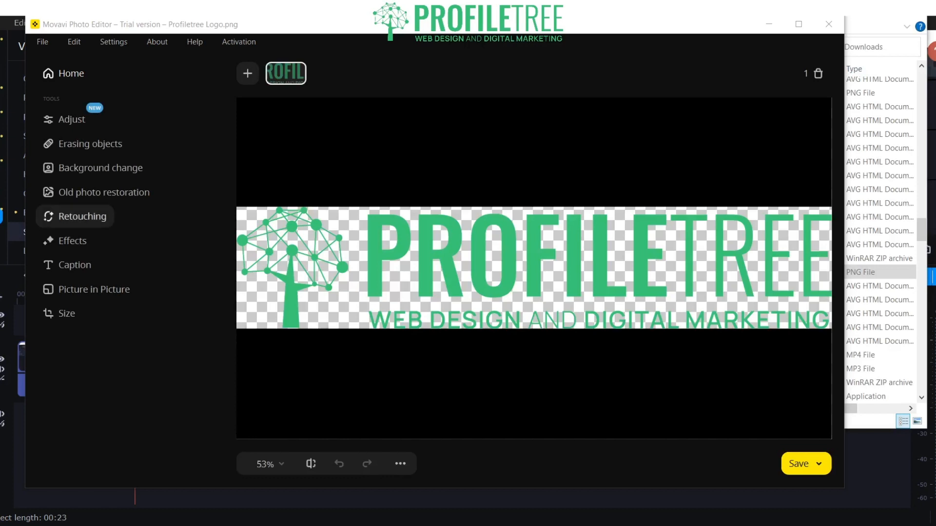
Look through the Adjust, Erasing objects and Background change tools for the Profiletree logo image
left_click(68, 120)
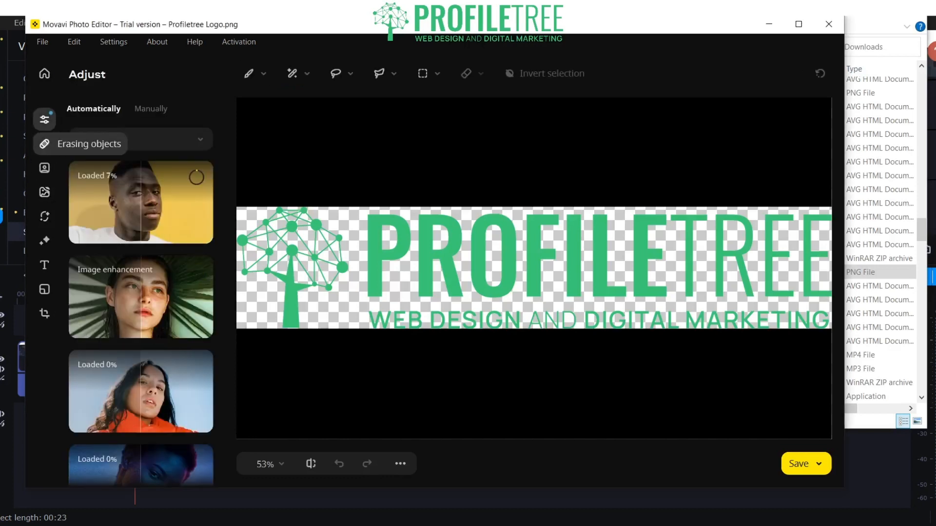
left_click(45, 144)
left_click(44, 168)
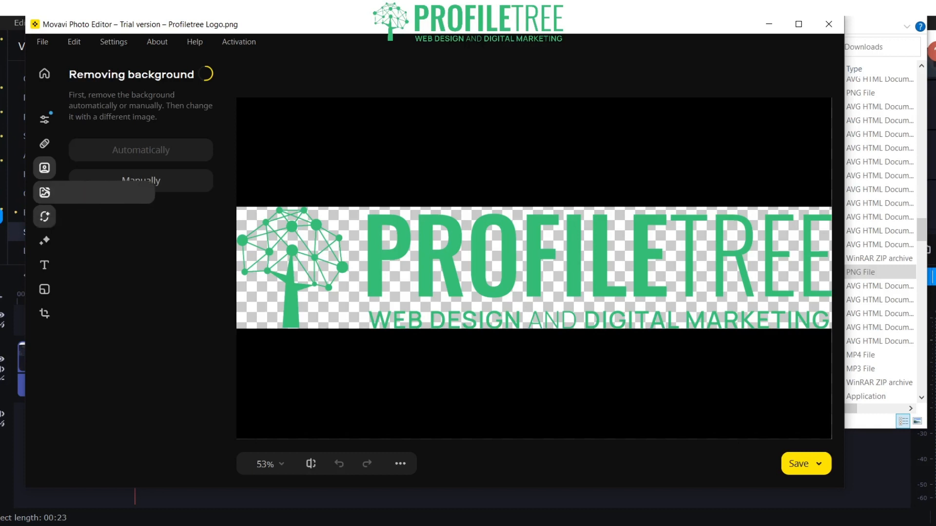
Apply the Lomo effect to the logo image, look through the other popular effects and keep the change when switching to captions
left_click(44, 241)
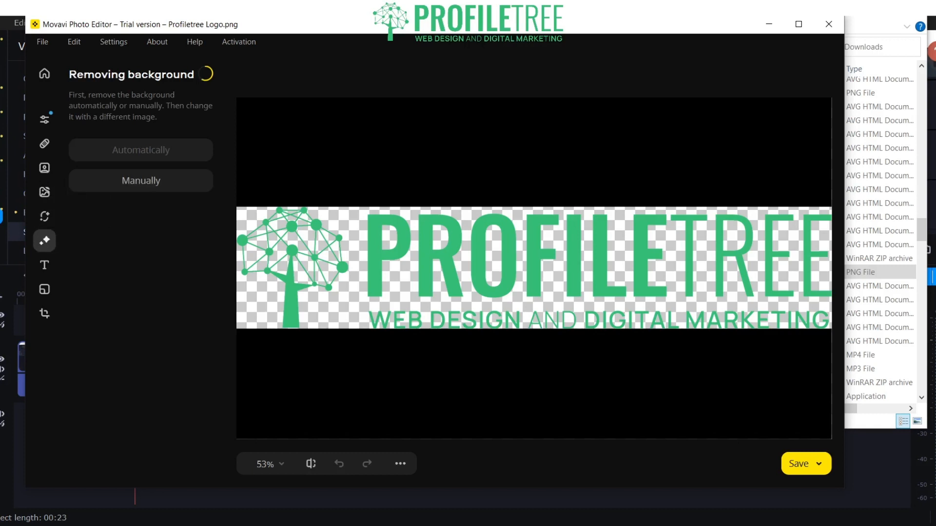
left_click(141, 258)
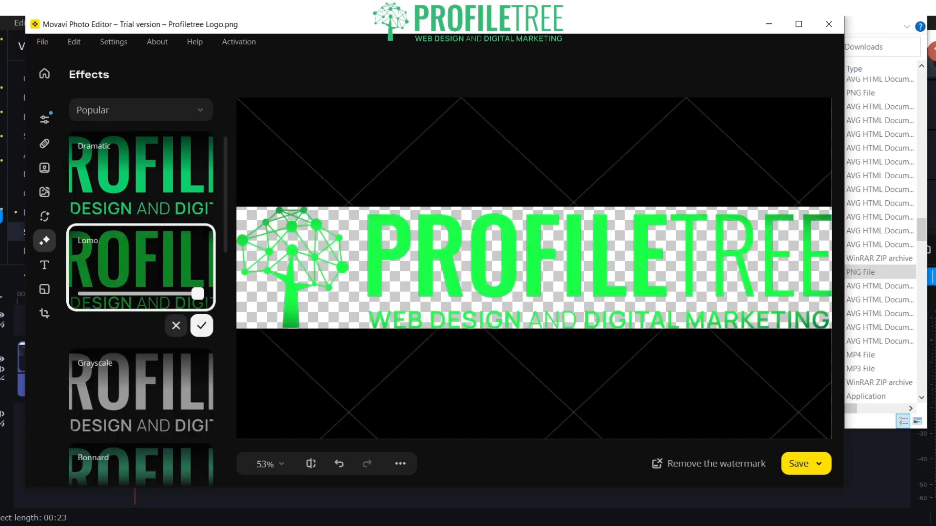
scroll(141, 341, "down", 5)
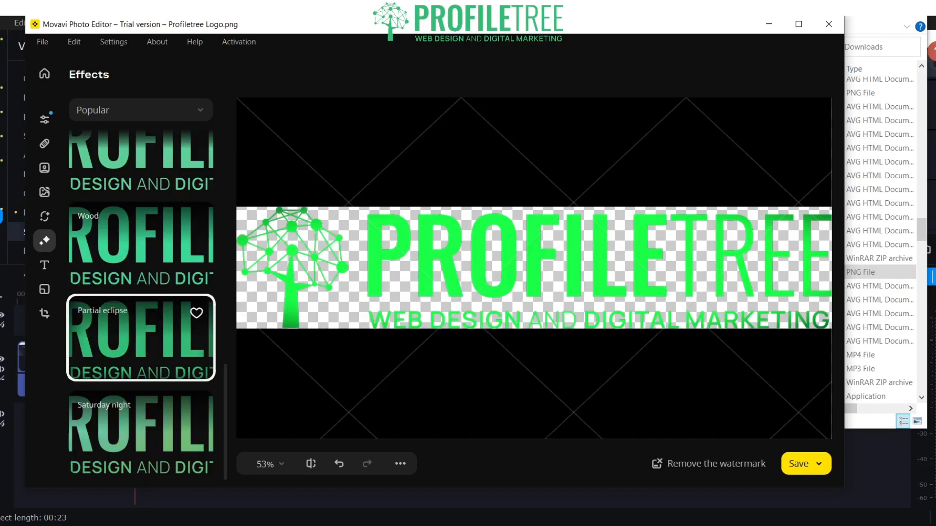
left_click(44, 265)
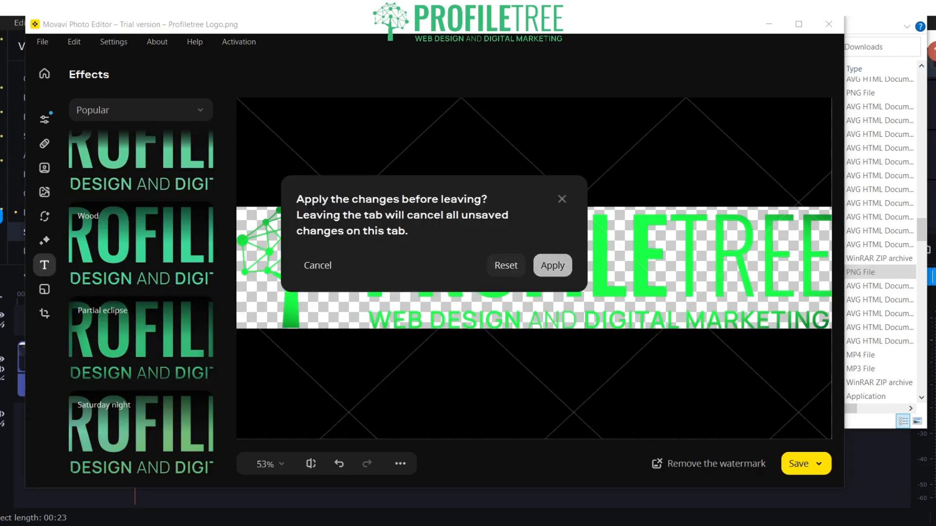
left_click(552, 266)
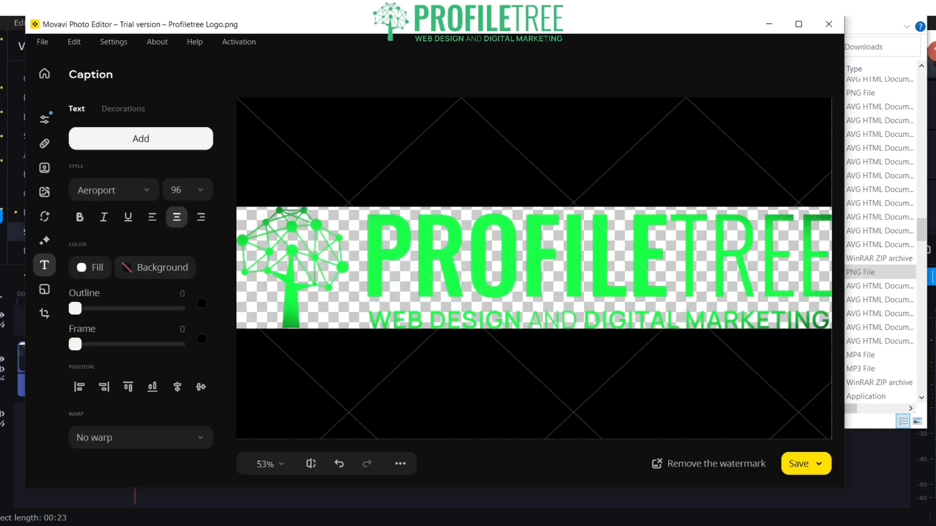
Add a text caption reading "Hello" to the logo image
left_click(140, 138)
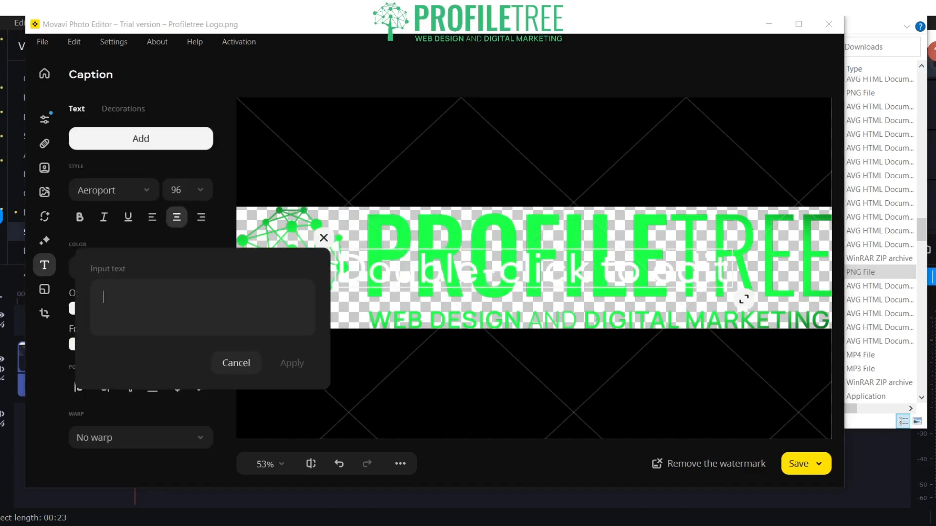
type("Hello")
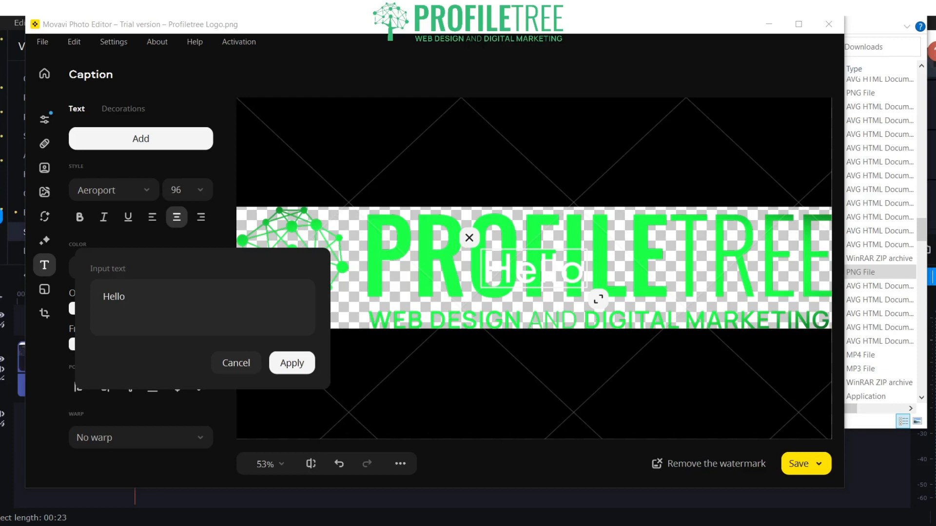
left_click(292, 363)
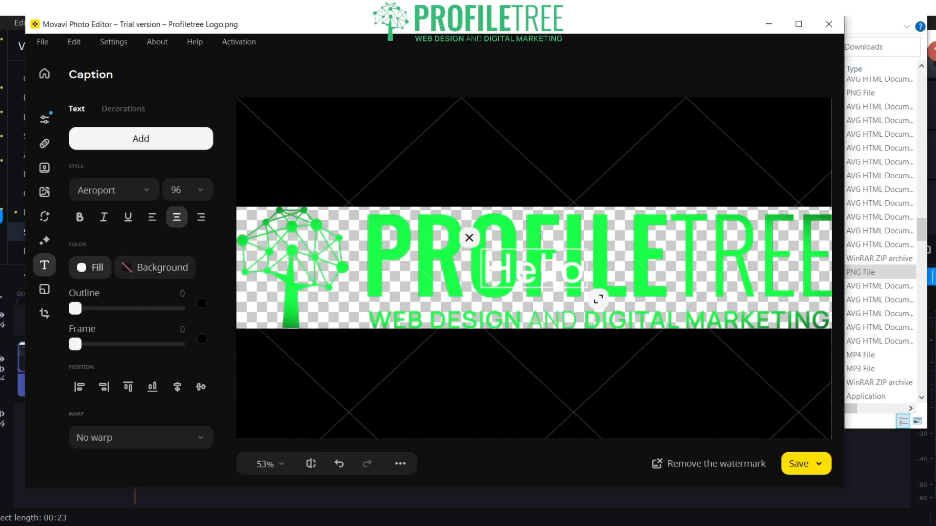
Set the "Hello" caption's fill color to red #FF0000 and its background color to black
left_click(90, 267)
left_click(232, 350)
left_click(234, 325)
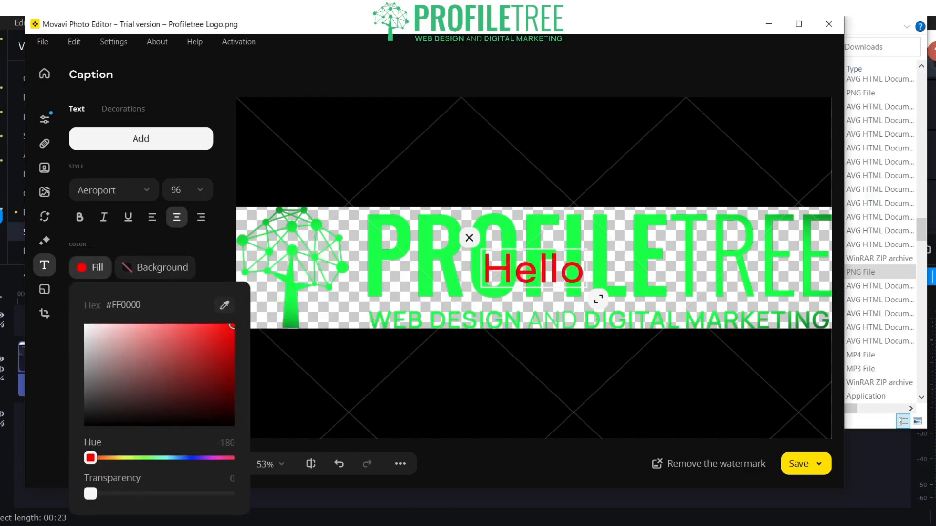
left_click(154, 268)
left_click(278, 326)
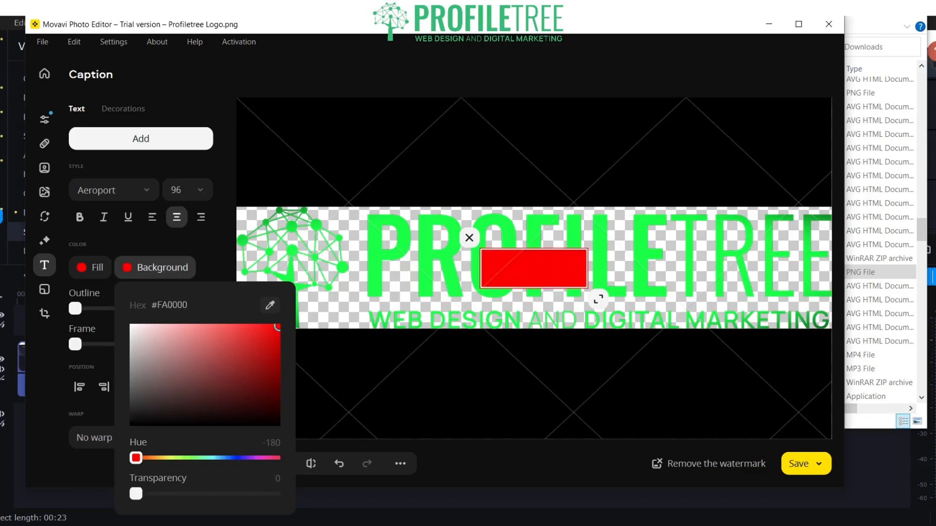
left_click_drag(278, 326, 131, 423)
key("Escape")
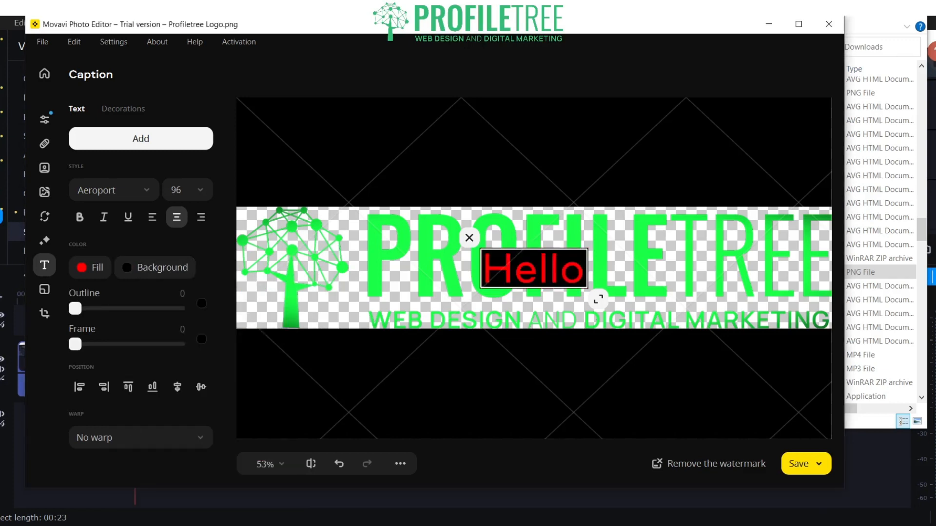
Set the caption's outline to 23 and its frame to 24, and move the caption below the logo's tree symbol
left_click_drag(75, 308, 170, 309)
left_click_drag(75, 345, 174, 344)
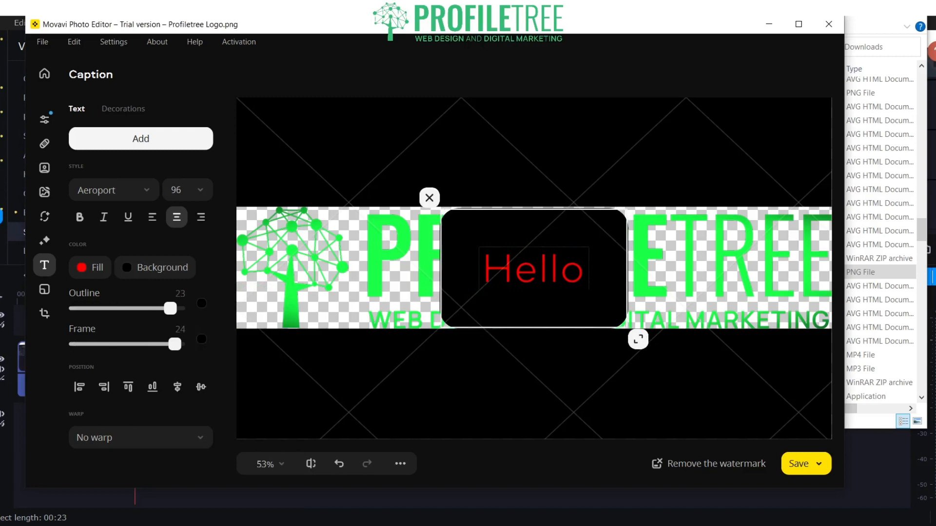
left_click_drag(534, 269, 334, 379)
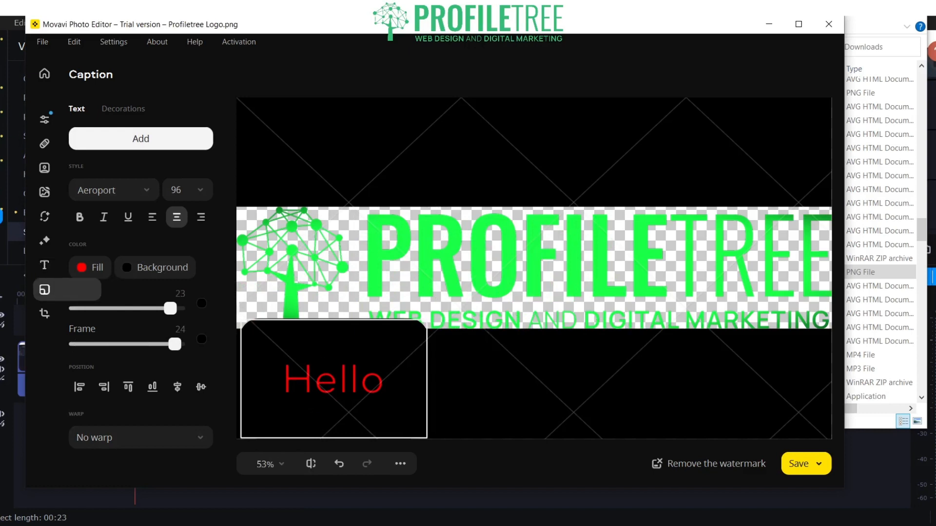
Look at the Picture in Picture tool and the crop options of the Size tool
left_click(44, 289)
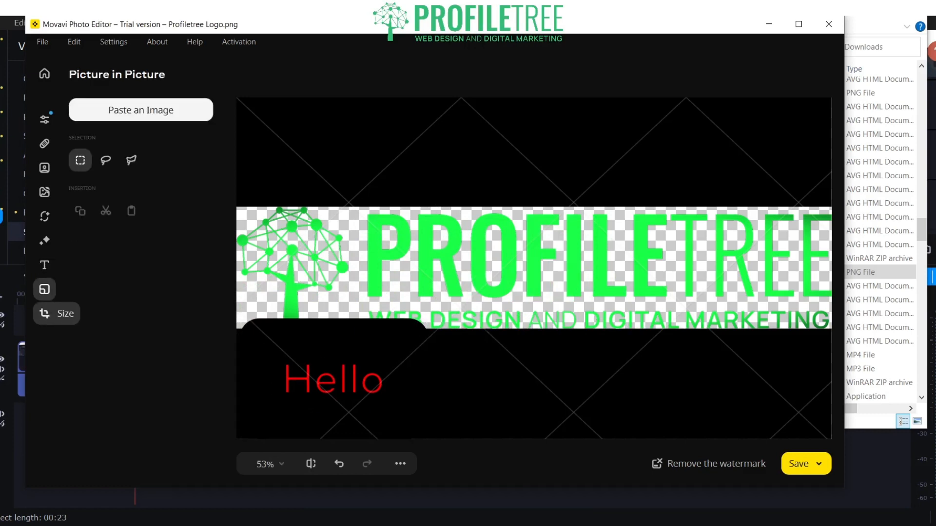
left_click(45, 313)
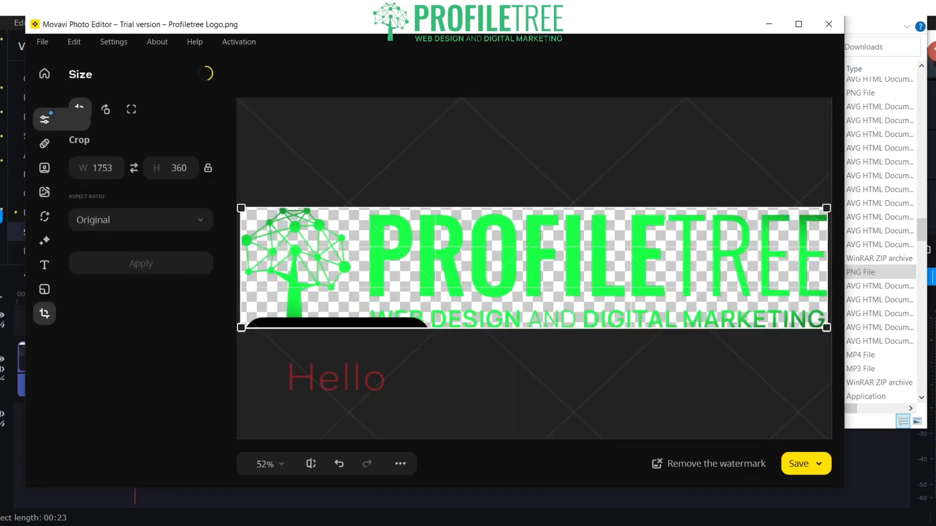